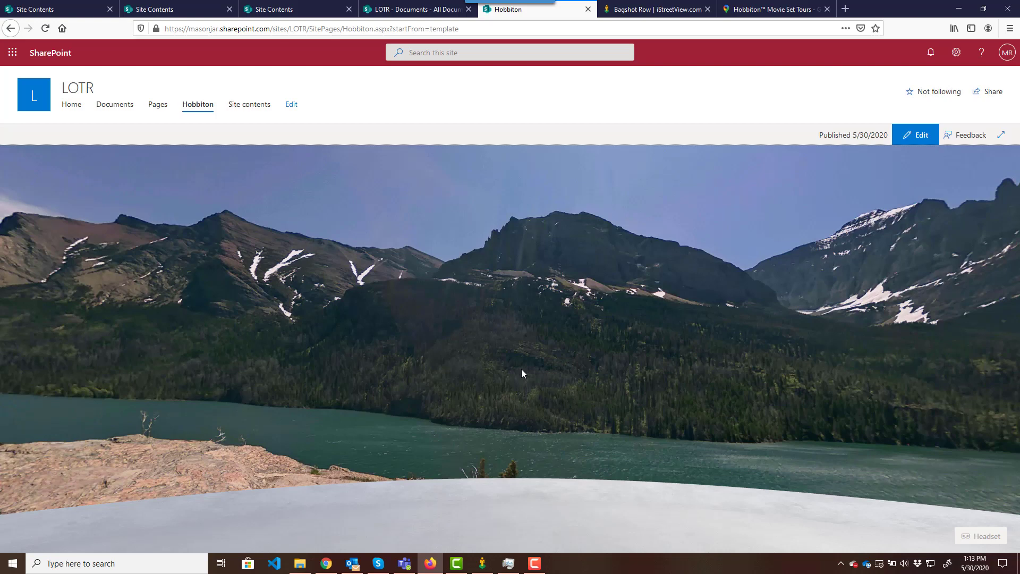
# Step: Switch to the iStreetView satellite map and check where Hobbiton Movie Set Tours lies in New Zealand against its Google Maps listing
pyautogui.click(648, 13)
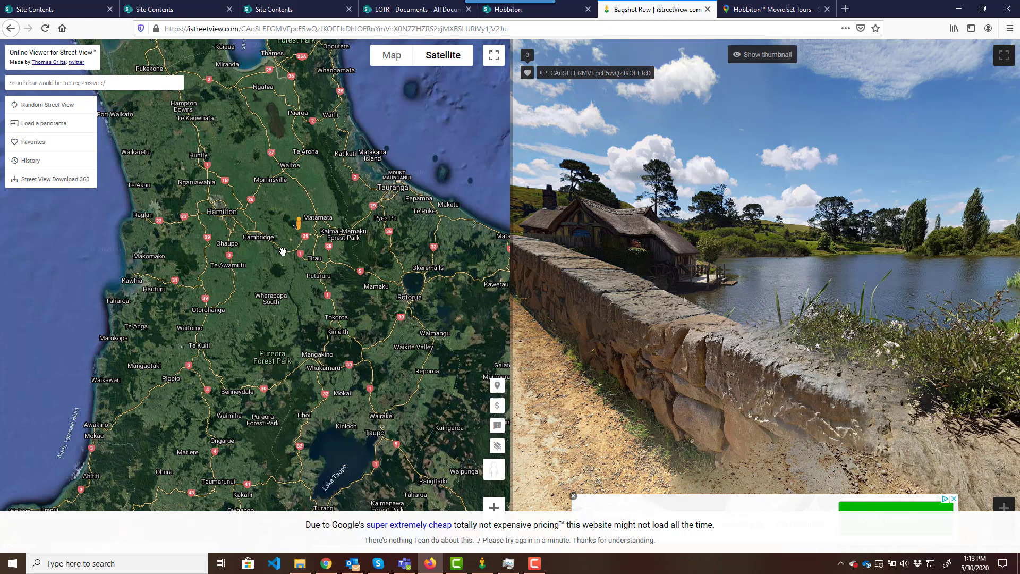
pyautogui.scroll(-1, 222, 216)
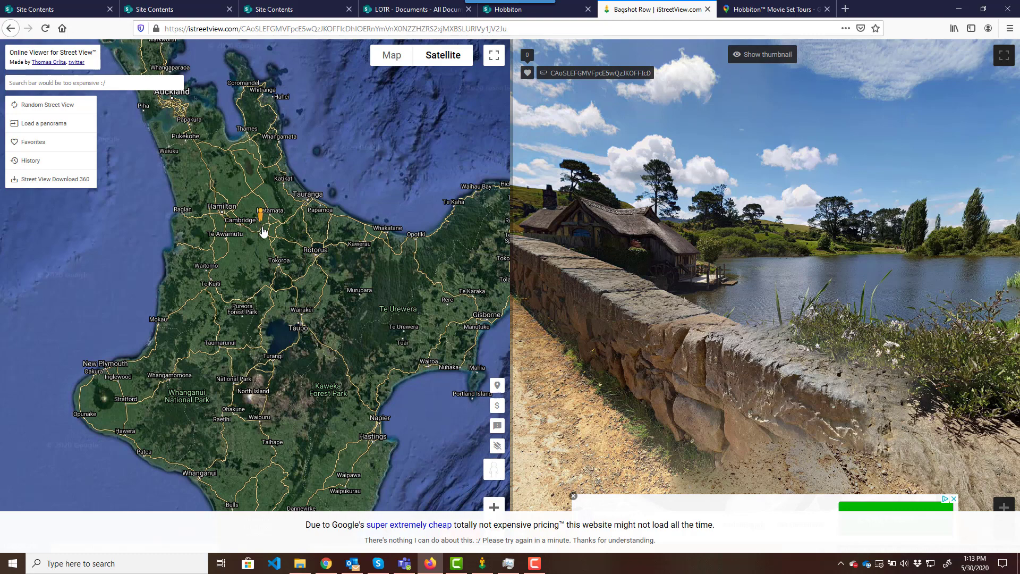
pyautogui.scroll(1, 291, 236)
pyautogui.moveTo(272, 246); pyautogui.dragTo(337, 282)
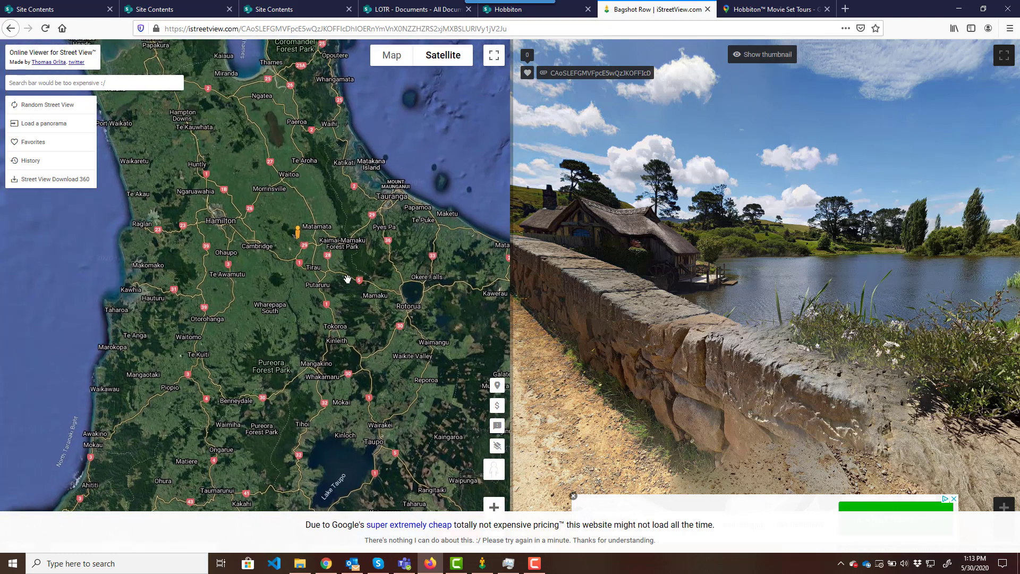
pyautogui.scroll(1, 321, 266)
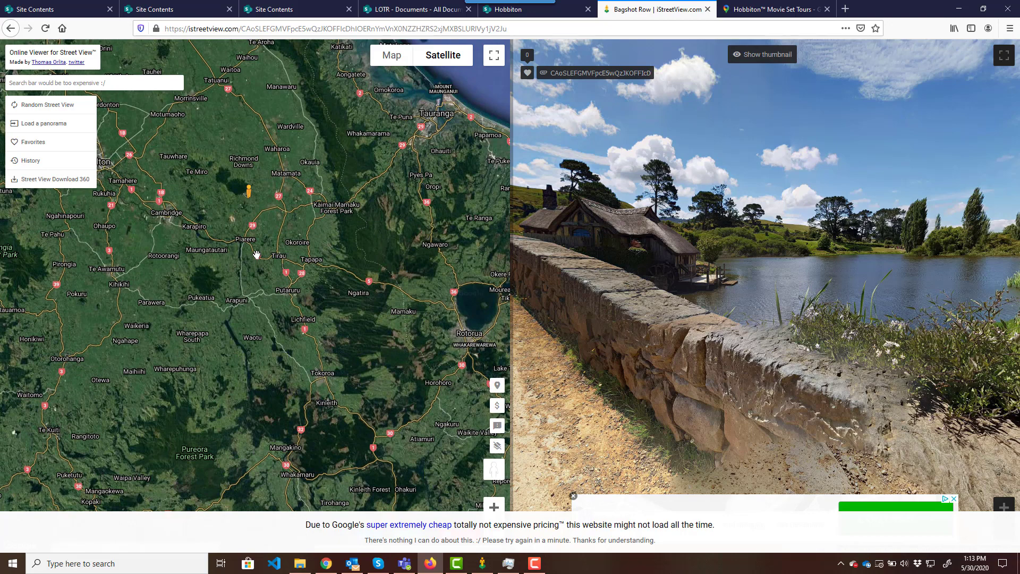
pyautogui.click(755, 11)
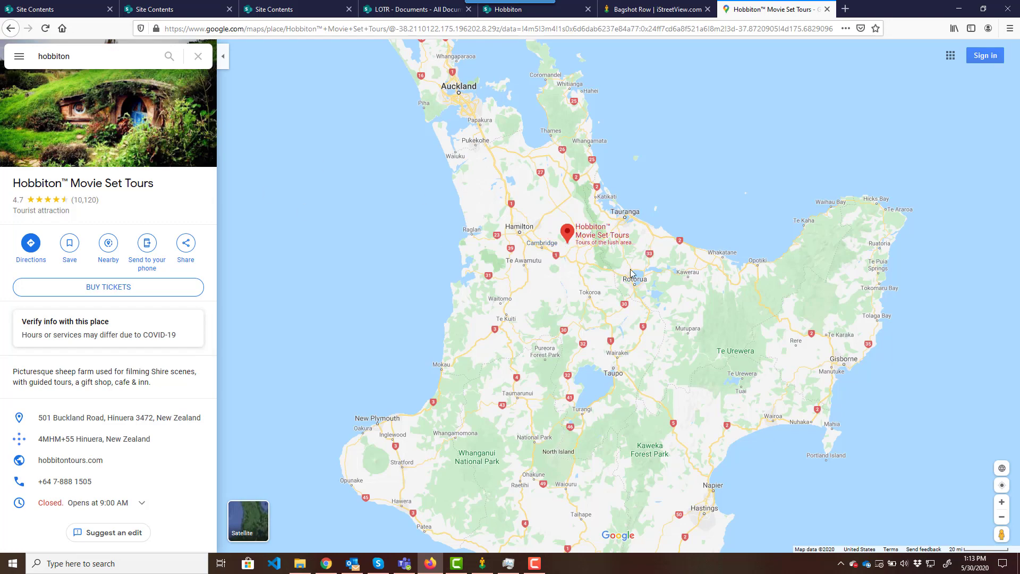
pyautogui.click(630, 10)
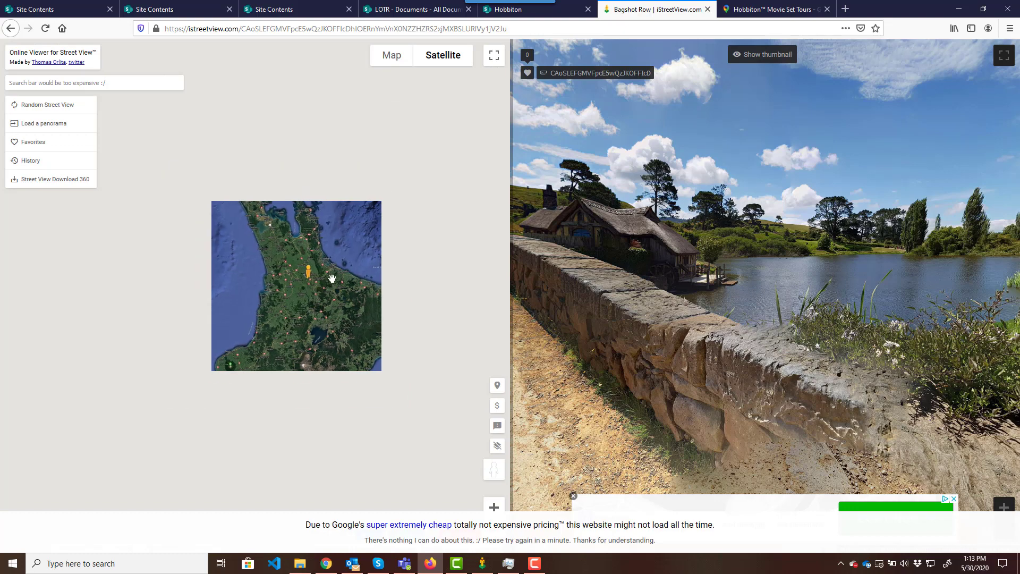
# Step: Place the Street View figure at Hobbiton Village on the satellite map and look around its panorama
pyautogui.scroll(1, 286, 325)
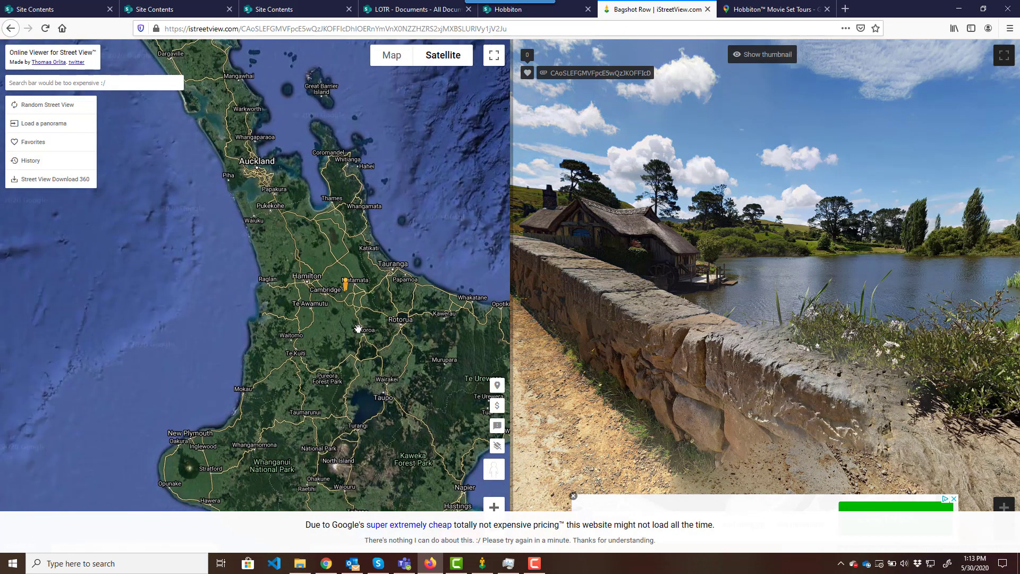
pyautogui.scroll(2, 358, 328)
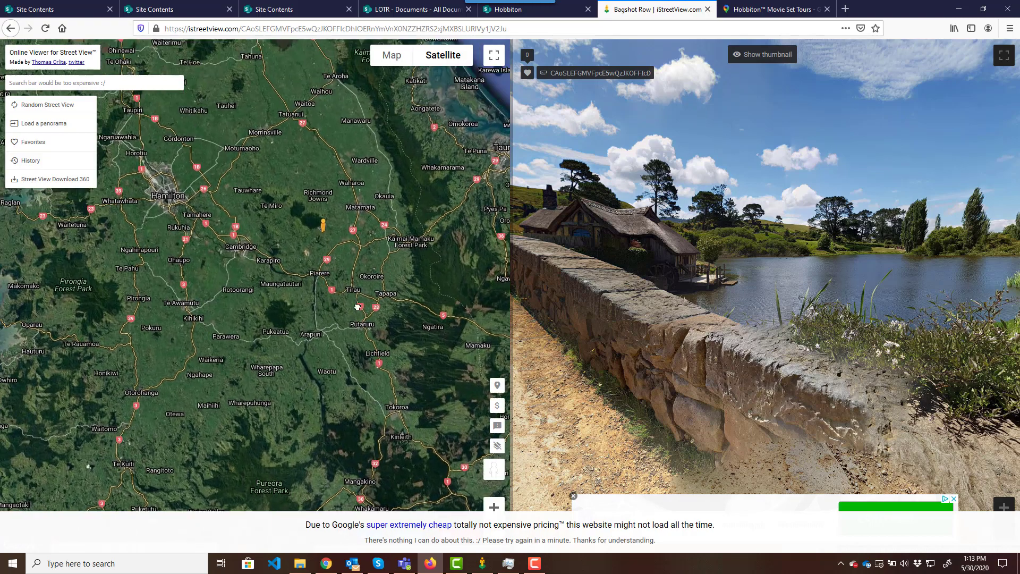
pyautogui.scroll(1, 337, 262)
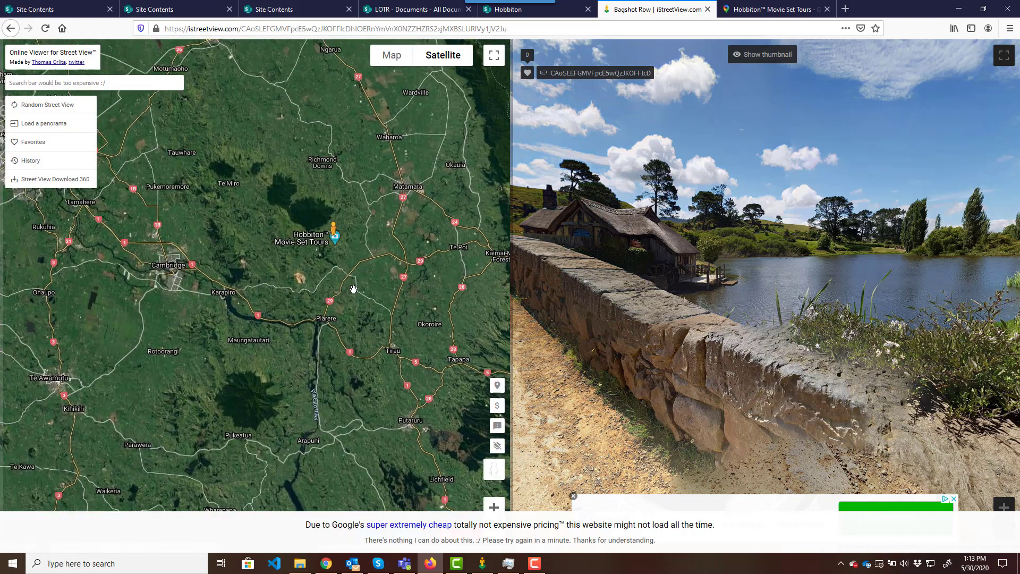
pyautogui.scroll(1, 353, 289)
pyautogui.scroll(1, 337, 277)
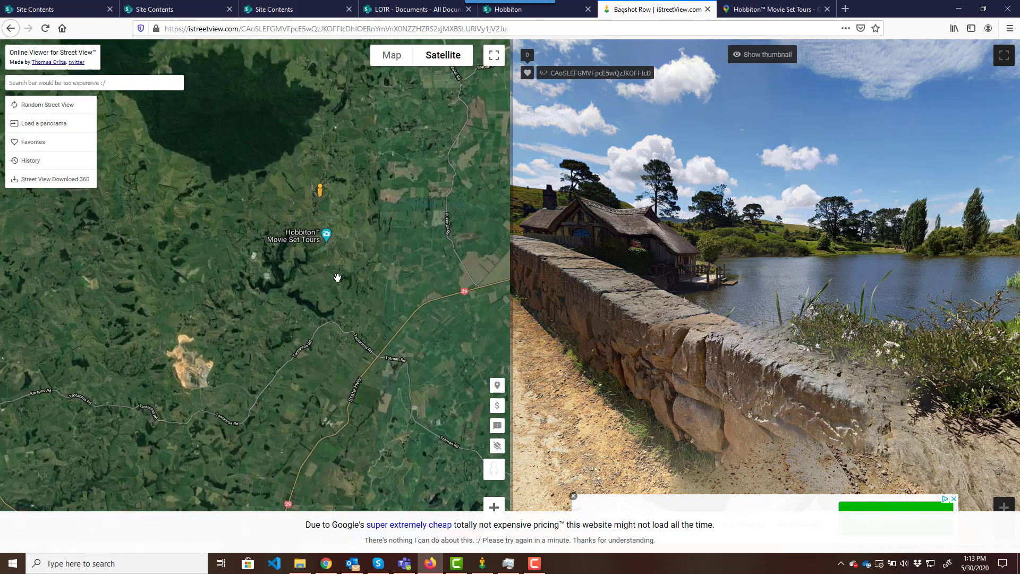
pyautogui.scroll(1, 366, 292)
pyautogui.moveTo(356, 232); pyautogui.dragTo(370, 308)
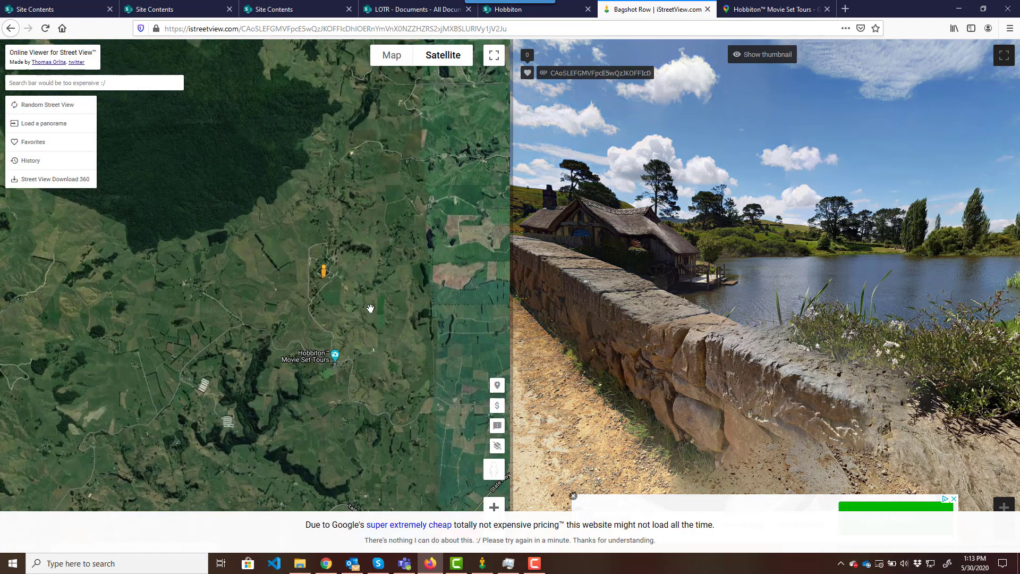
pyautogui.scroll(1, 371, 308)
pyautogui.scroll(1, 360, 303)
pyautogui.scroll(1, 308, 258)
pyautogui.moveTo(276, 265); pyautogui.dragTo(303, 292)
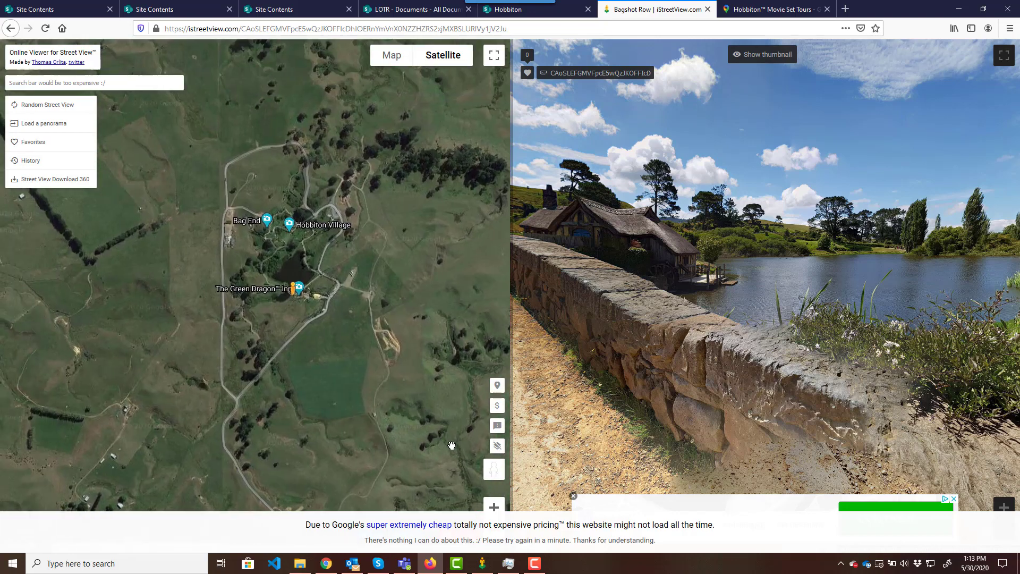
pyautogui.moveTo(494, 469); pyautogui.dragTo(289, 226)
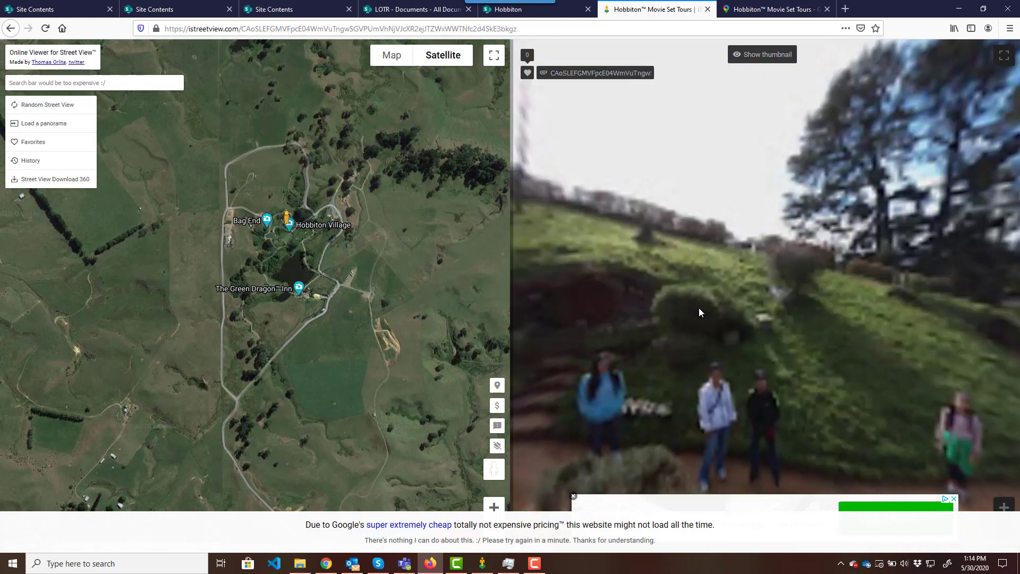
pyautogui.moveTo(610, 300); pyautogui.dragTo(845, 300)
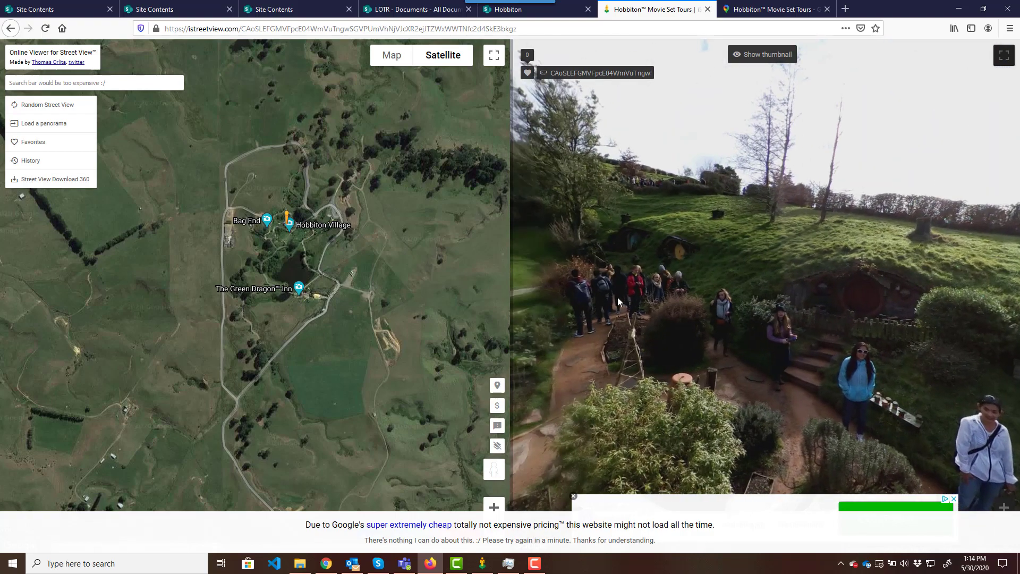
pyautogui.moveTo(606, 301); pyautogui.dragTo(914, 335)
# Step: Move the Street View figure to the lakeside just west of The Green Dragon Inn and look around that panorama
pyautogui.moveTo(287, 217); pyautogui.dragTo(283, 285)
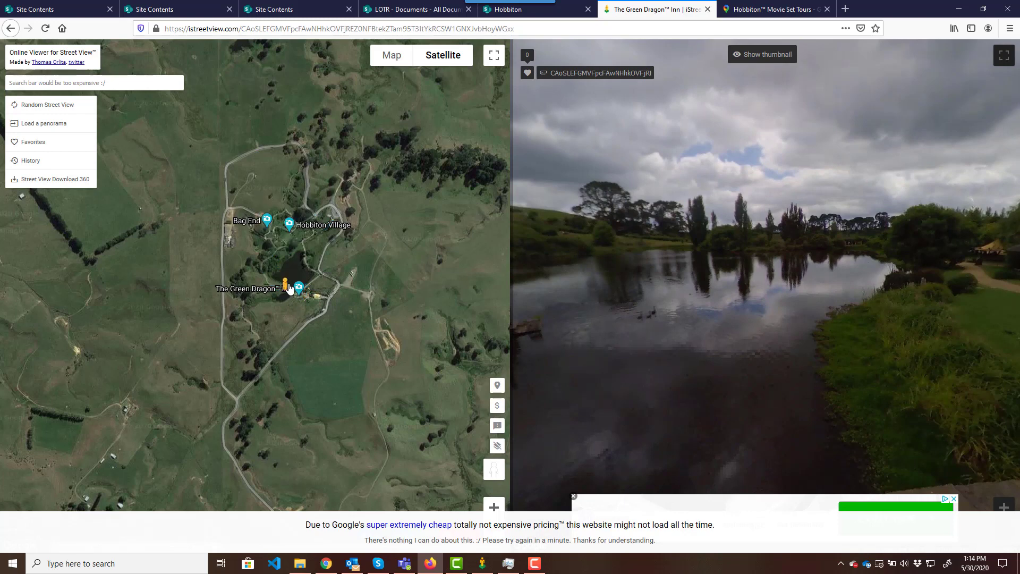
pyautogui.moveTo(626, 317); pyautogui.dragTo(802, 319)
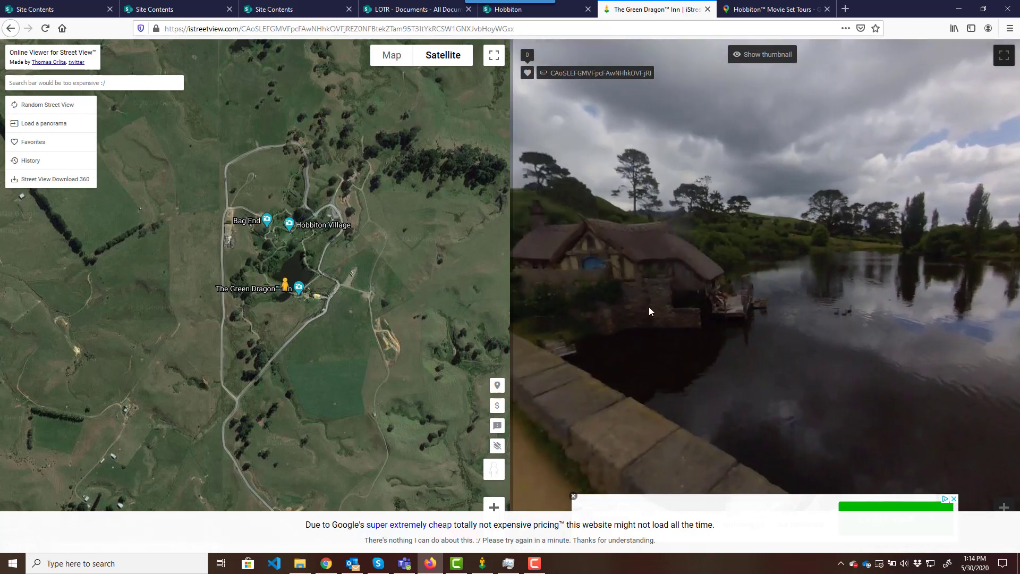
pyautogui.moveTo(649, 309); pyautogui.dragTo(675, 305)
pyautogui.moveTo(790, 298); pyautogui.dragTo(677, 292)
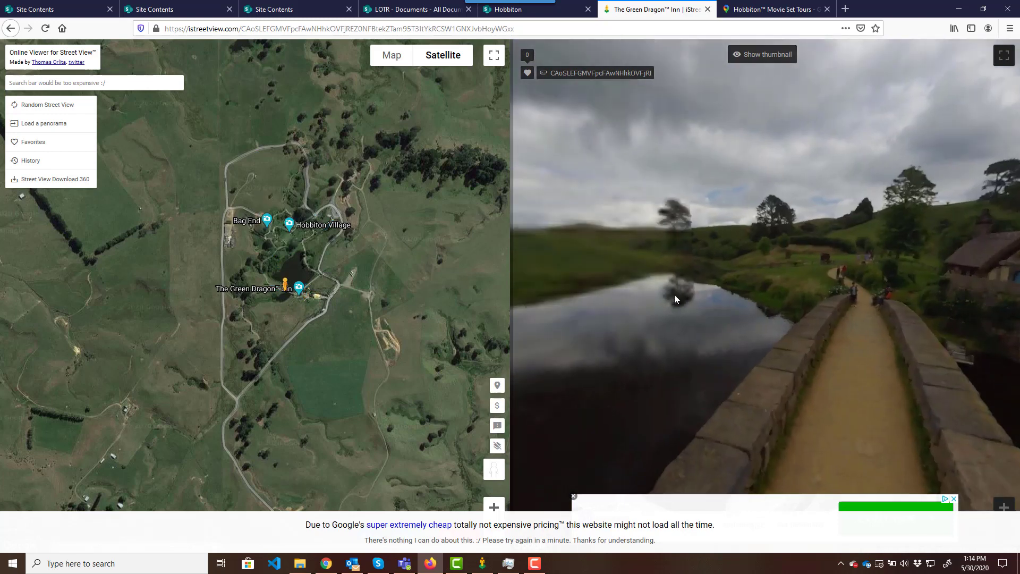
pyautogui.moveTo(806, 292); pyautogui.dragTo(747, 299)
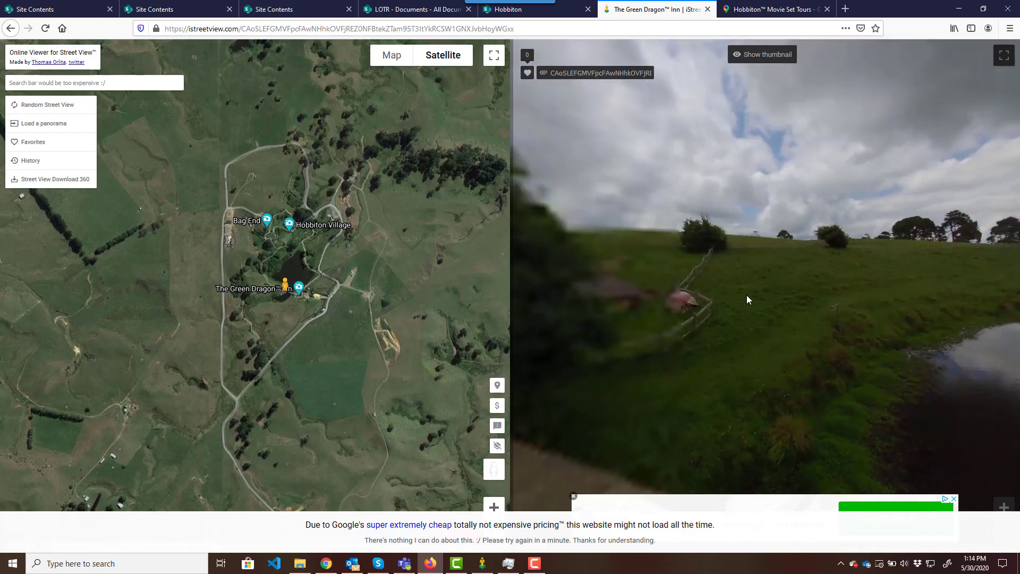
pyautogui.moveTo(829, 295); pyautogui.dragTo(745, 302)
pyautogui.moveTo(733, 244); pyautogui.dragTo(662, 235)
# Step: Move the Street View figure right beside The Green Dragon Inn marker and turn the panorama to inspect the lake and surroundings
pyautogui.moveTo(286, 287); pyautogui.dragTo(292, 290)
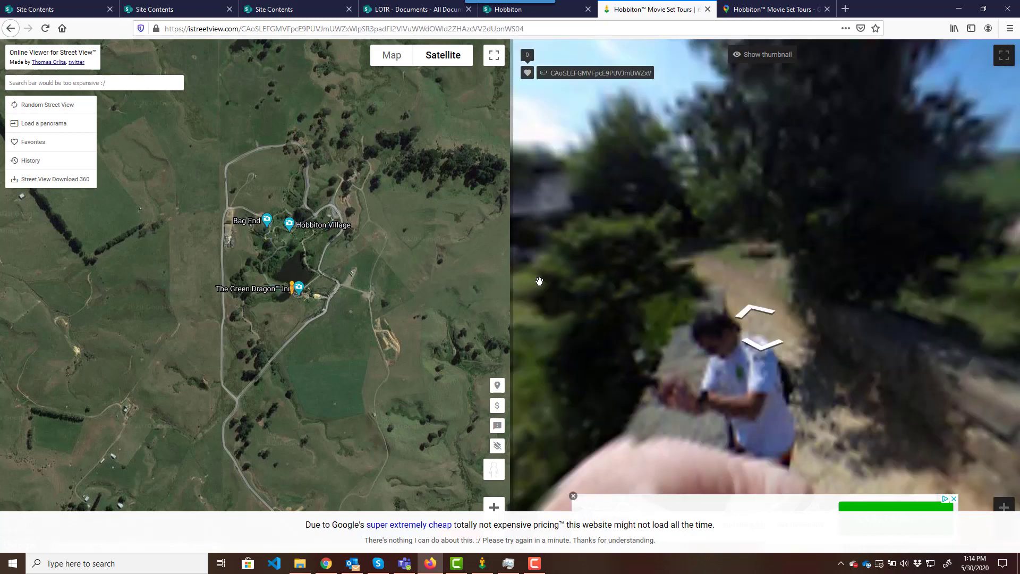
pyautogui.moveTo(617, 292); pyautogui.dragTo(731, 232)
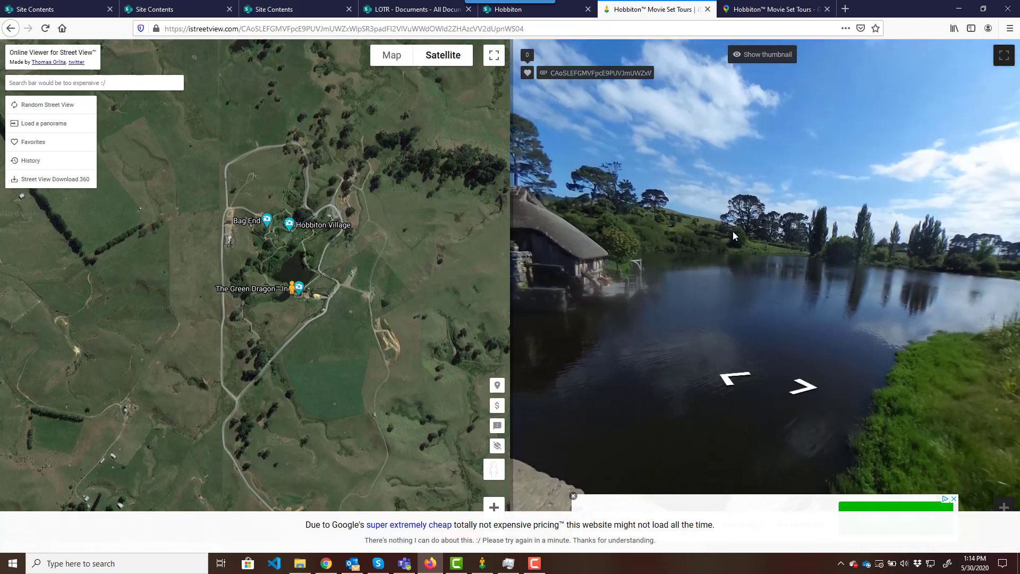
pyautogui.moveTo(906, 228); pyautogui.dragTo(664, 230)
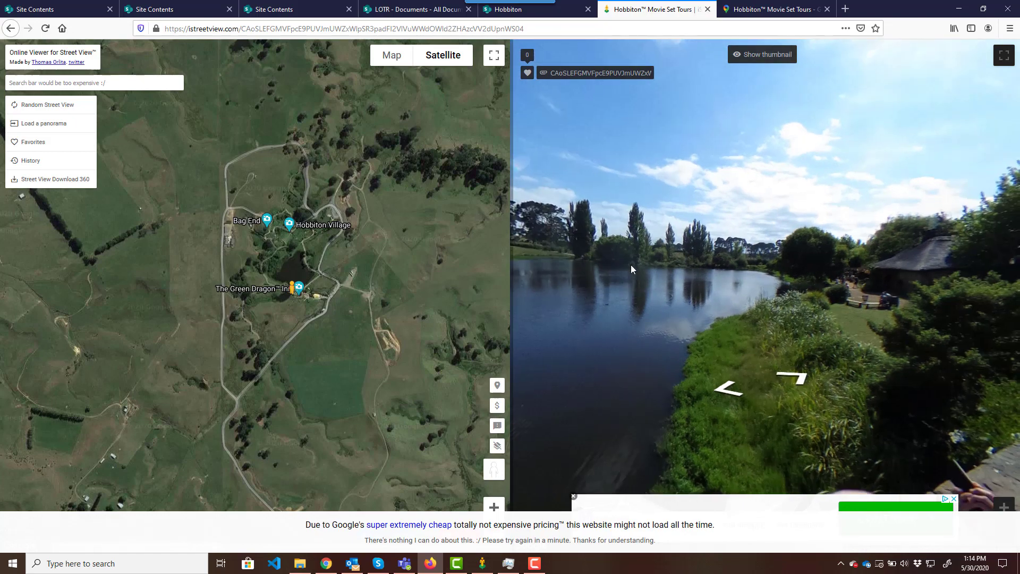
pyautogui.click(876, 278)
pyautogui.moveTo(648, 207); pyautogui.dragTo(838, 221)
pyautogui.moveTo(822, 261); pyautogui.dragTo(817, 275)
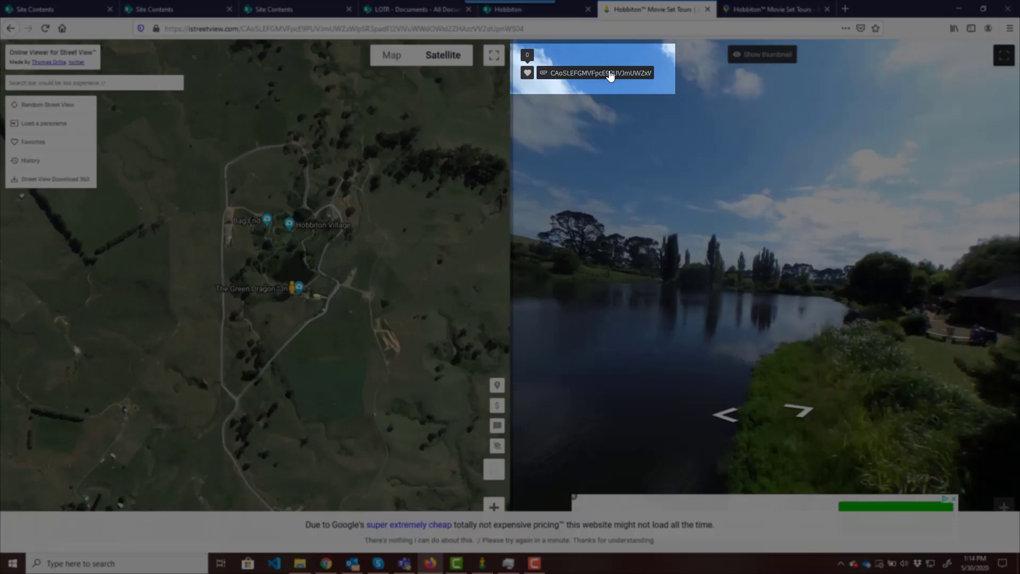
# Step: Copy the current panorama's ID and paste it as the Panorama ID for a single panorama in Street View Download 360
pyautogui.click(598, 75)
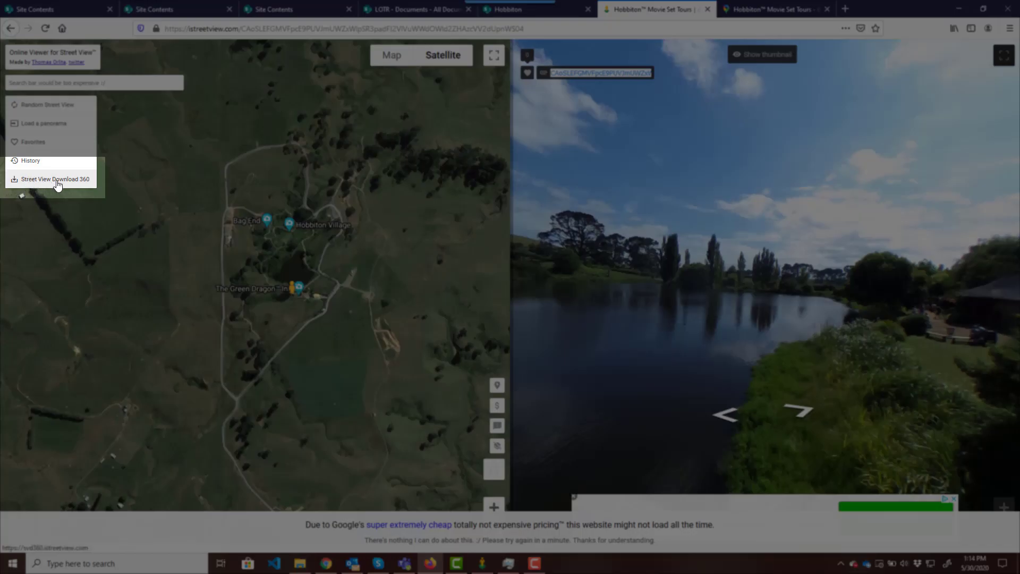
pyautogui.click(75, 179)
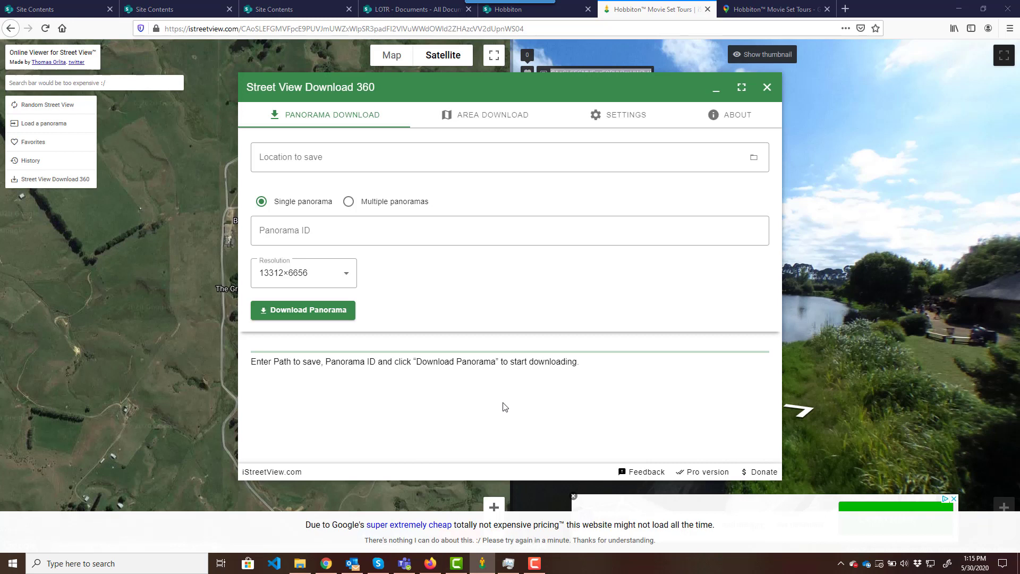
pyautogui.click(330, 232)
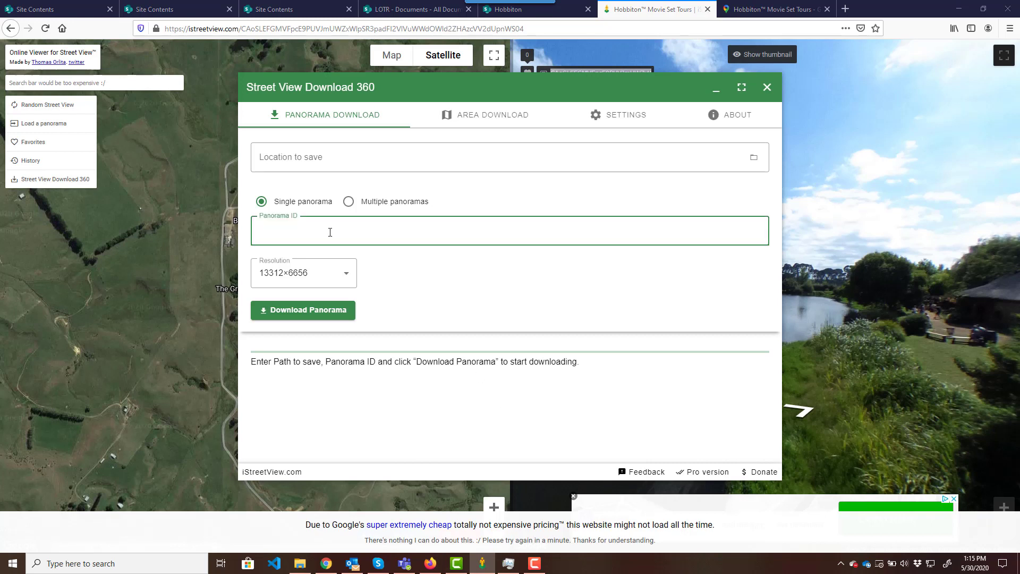
pyautogui.hotkey('ctrl', 'v')
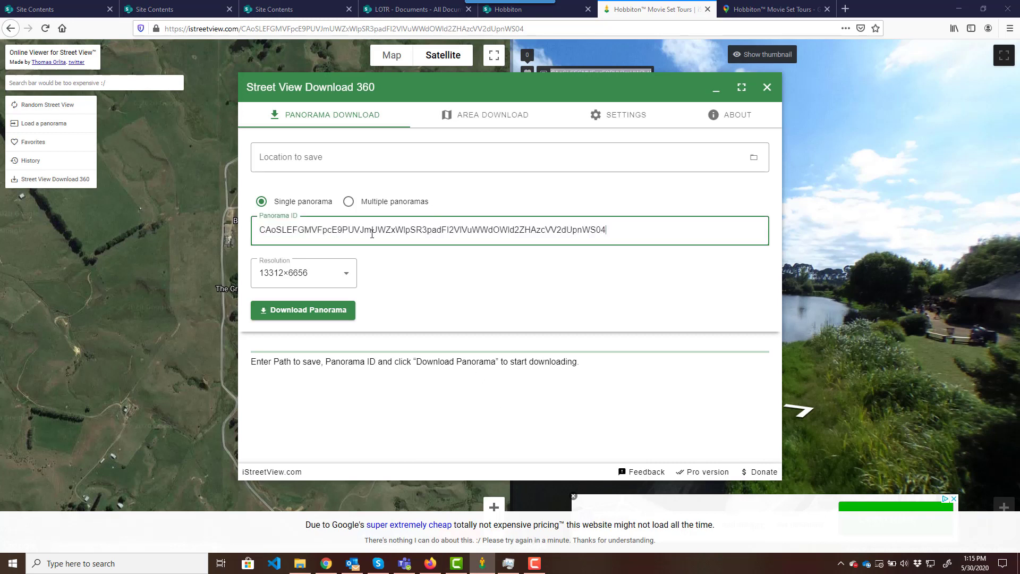
# Step: Set the save location to a JPG named hobbits in the Pictures folder and download the panorama
pyautogui.click(755, 159)
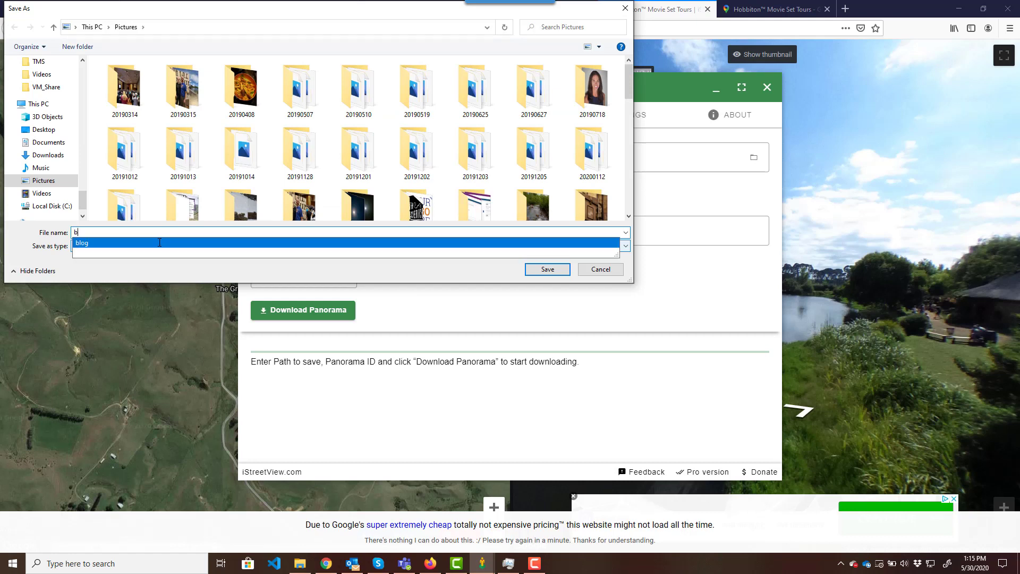
pyautogui.write('hobbits')
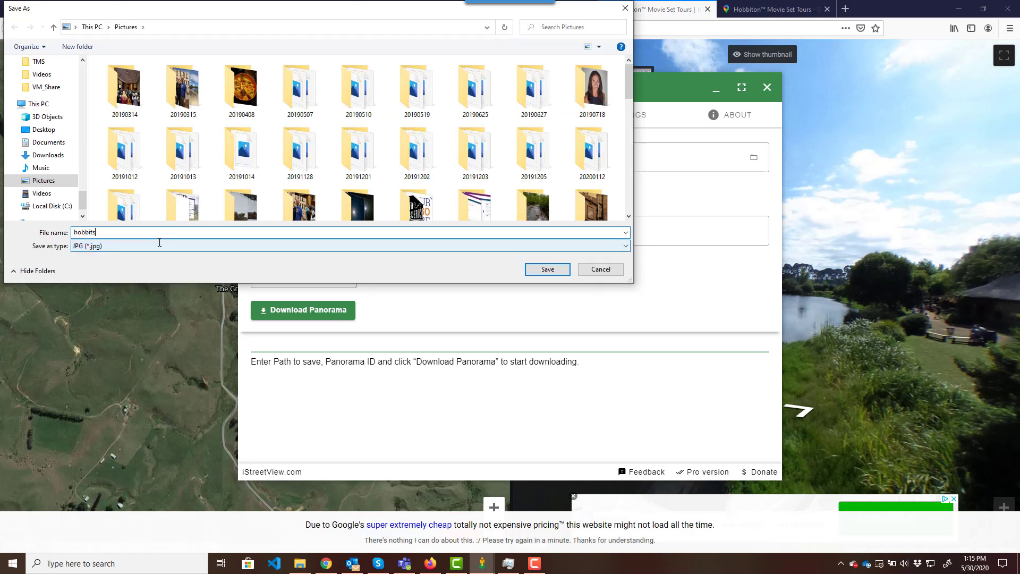
pyautogui.click(554, 272)
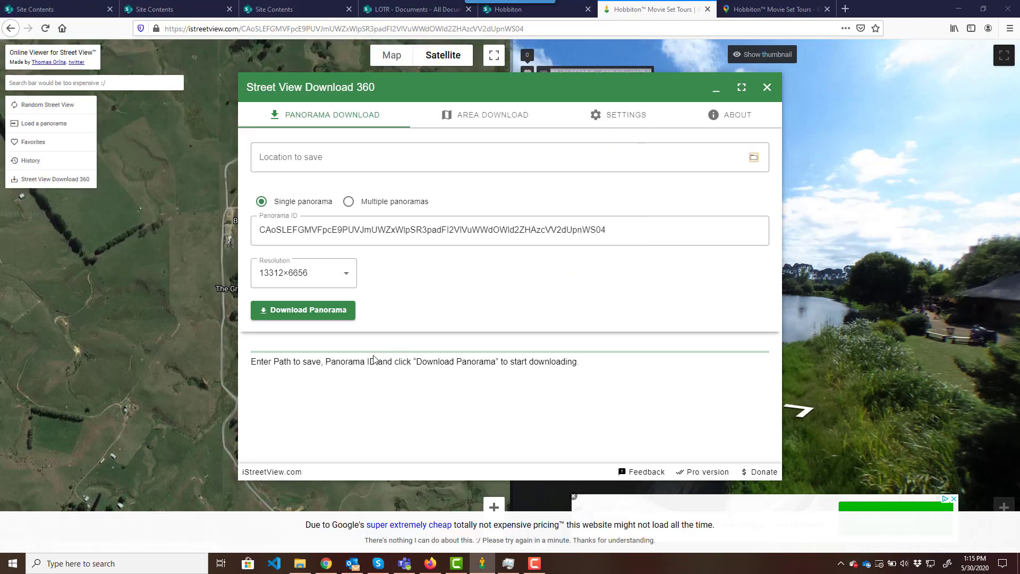
pyautogui.click(323, 313)
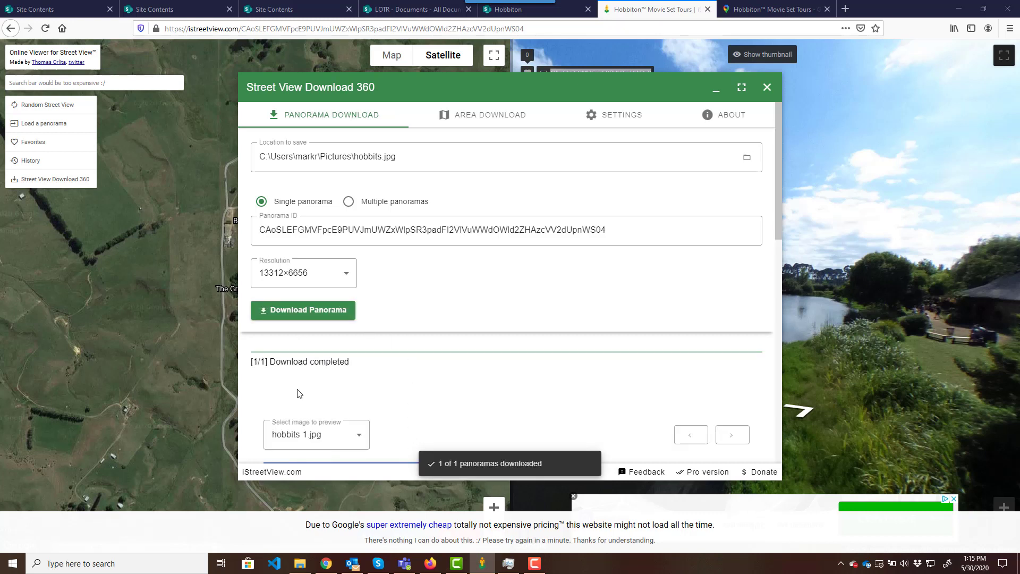
# Step: Open the downloaded hobbits 1.jpg from the Pictures folder in File Explorer to view it
pyautogui.click(299, 564)
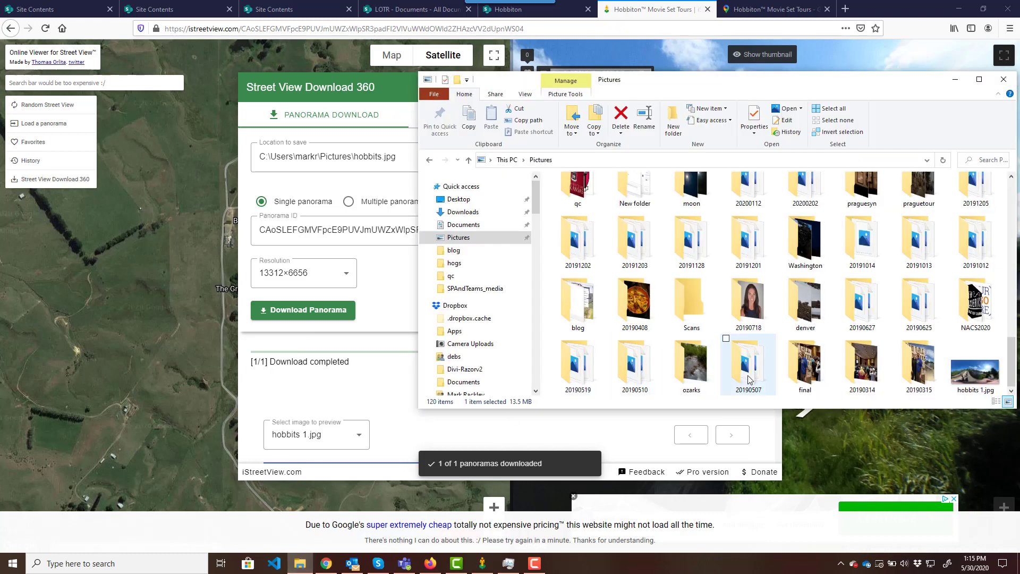
pyautogui.doubleClick(981, 376)
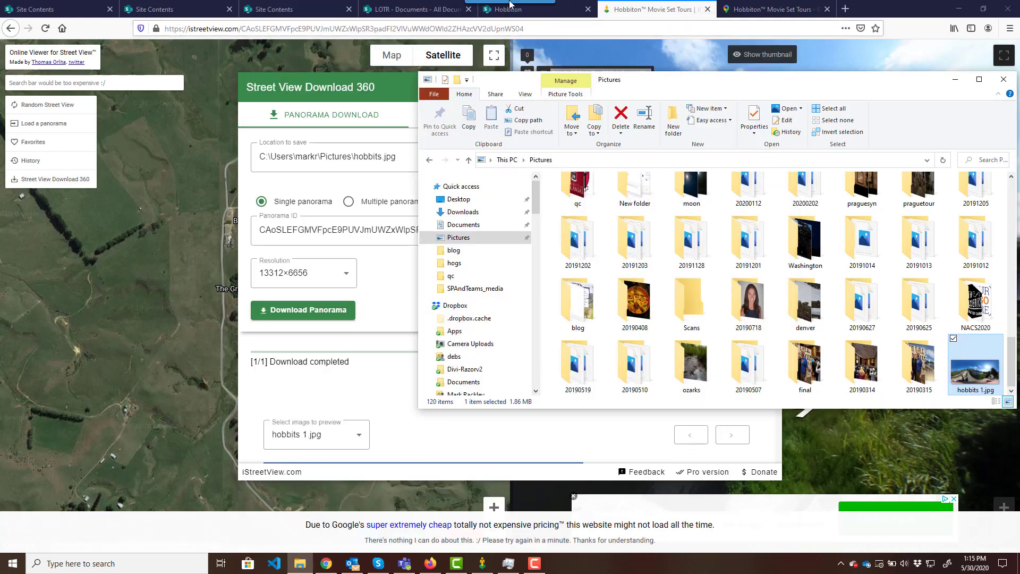
# Step: Upload hobbits 1.jpg from the Pictures folder in File Explorer to the LOTR site's Documents library
pyautogui.click(282, 9)
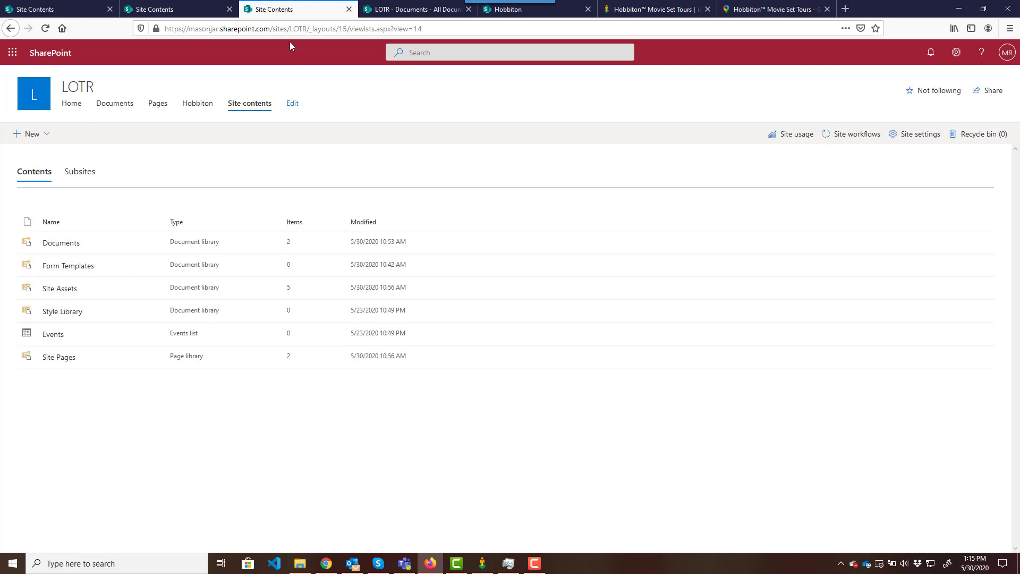
pyautogui.click(403, 10)
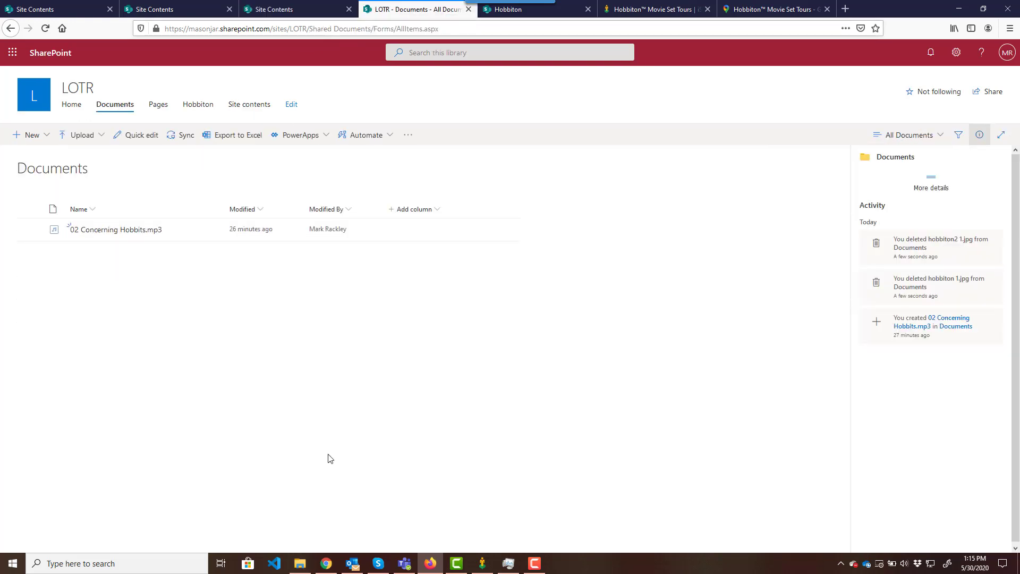
pyautogui.click(300, 564)
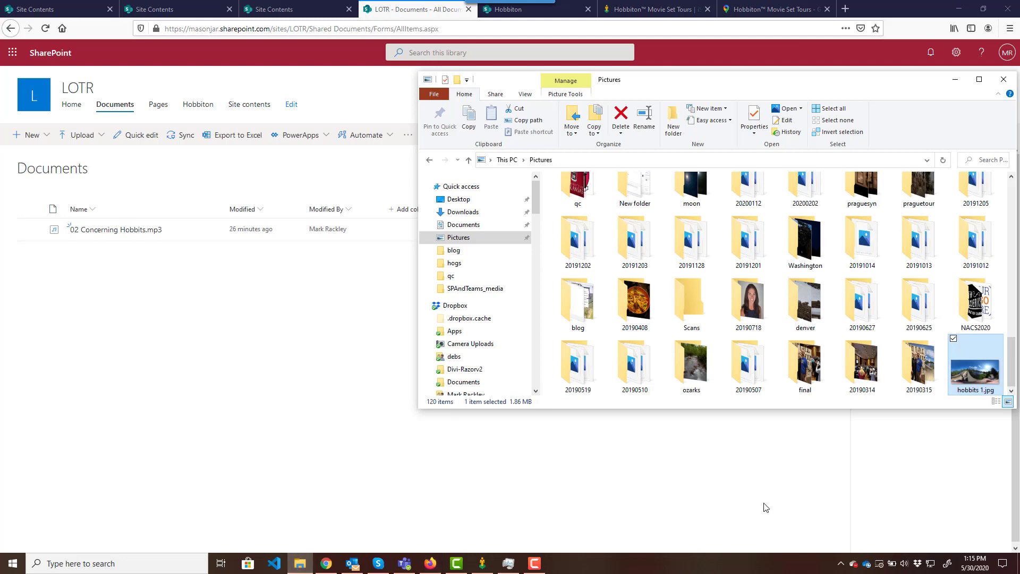
pyautogui.moveTo(970, 371); pyautogui.dragTo(238, 285)
pyautogui.click(360, 325)
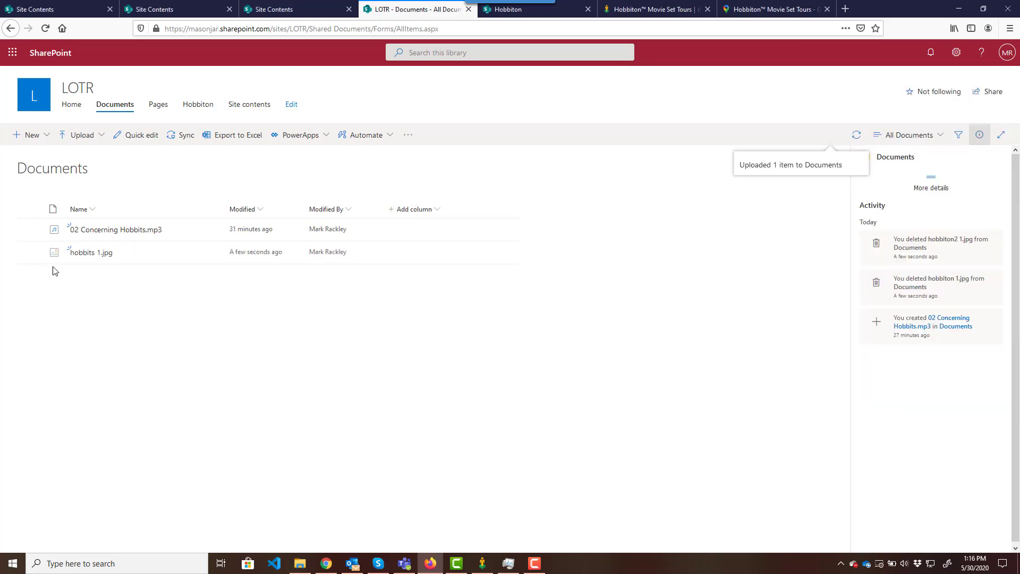
# Step: Edit the Hobbiton space to use hobbits 1.jpg as a custom 360° background with height 25 and rotation 20°
pyautogui.click(515, 11)
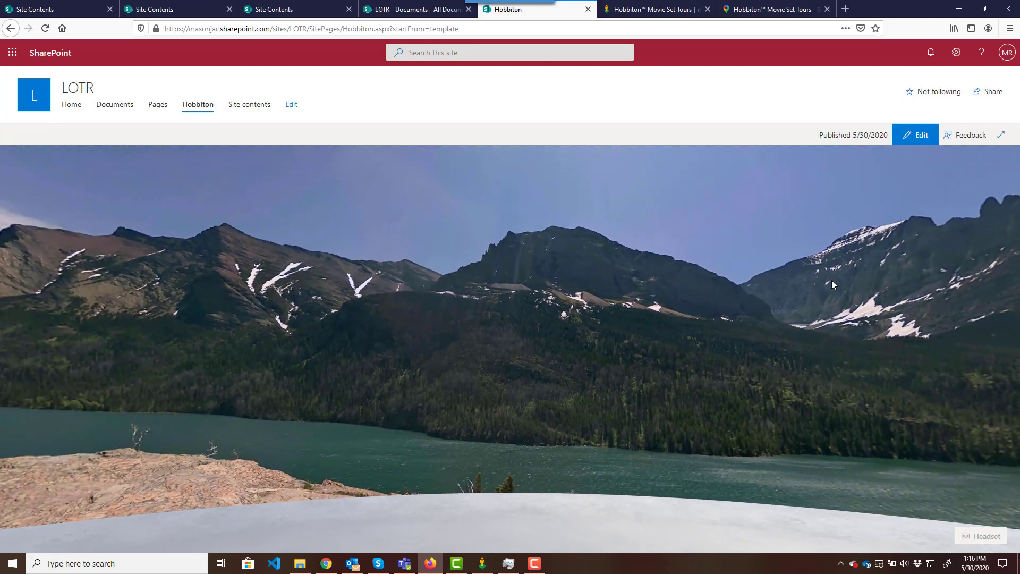
pyautogui.click(921, 136)
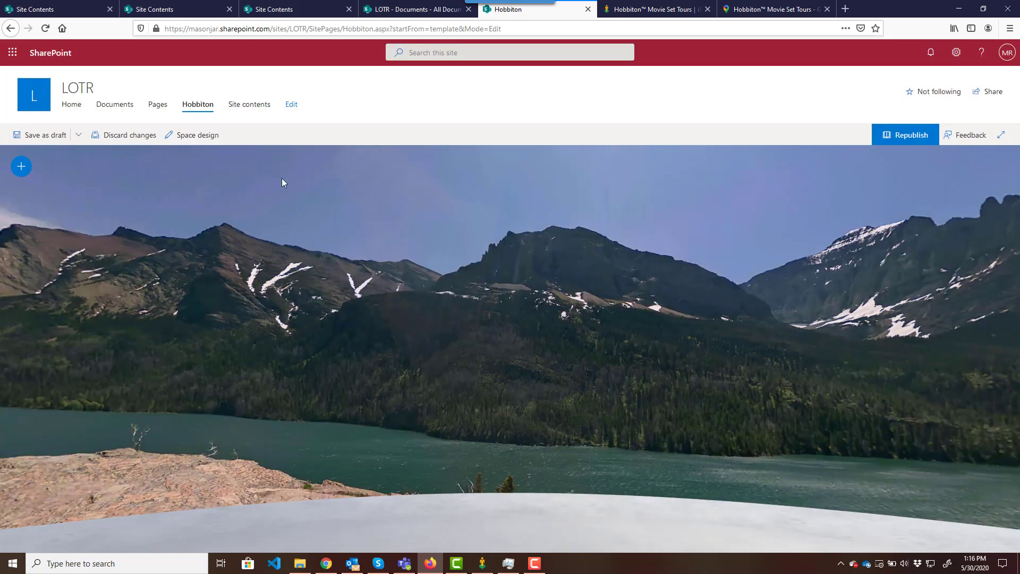
pyautogui.click(197, 136)
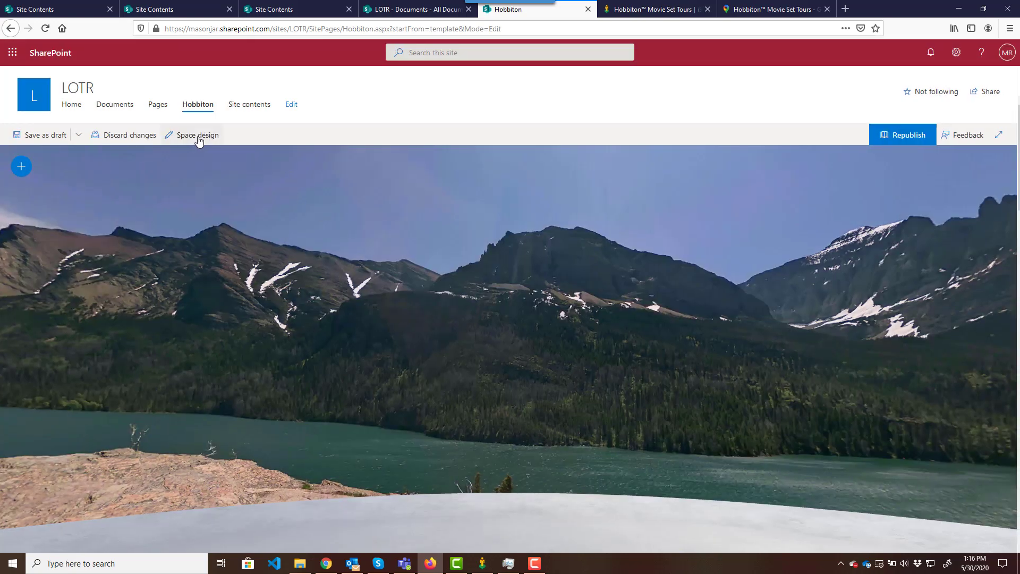
pyautogui.scroll(-2, 842, 351)
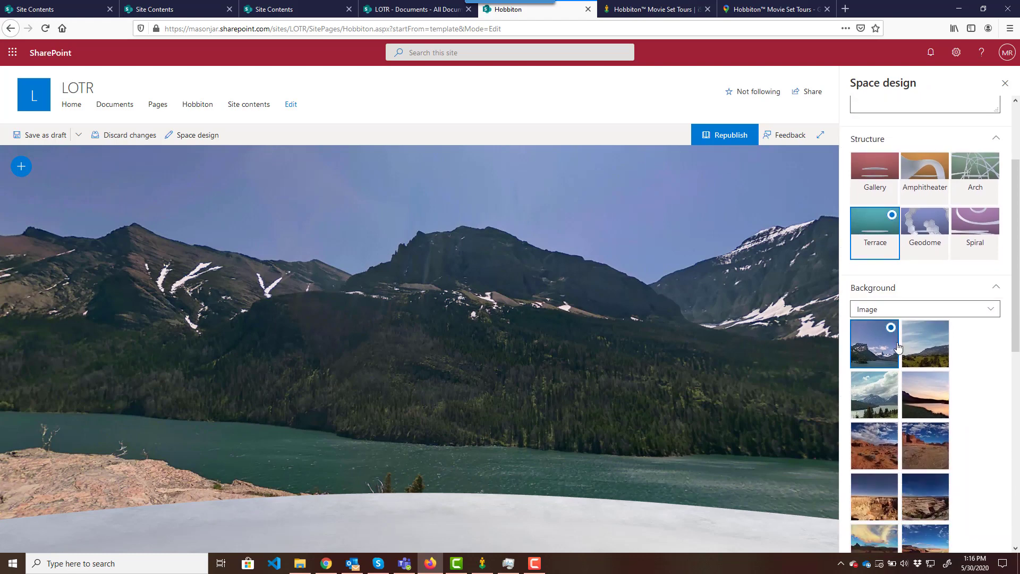
pyautogui.click(907, 310)
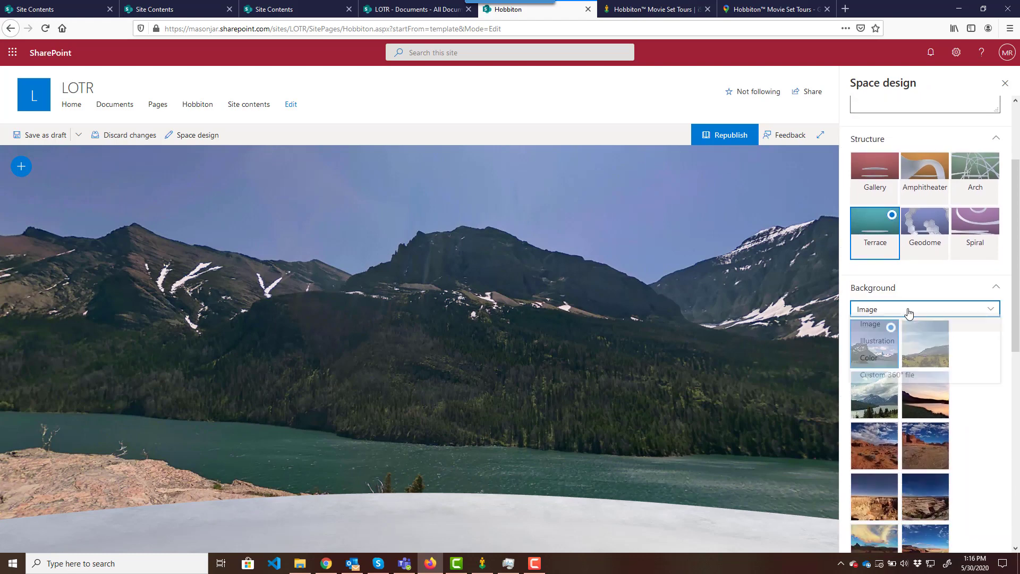
pyautogui.click(889, 379)
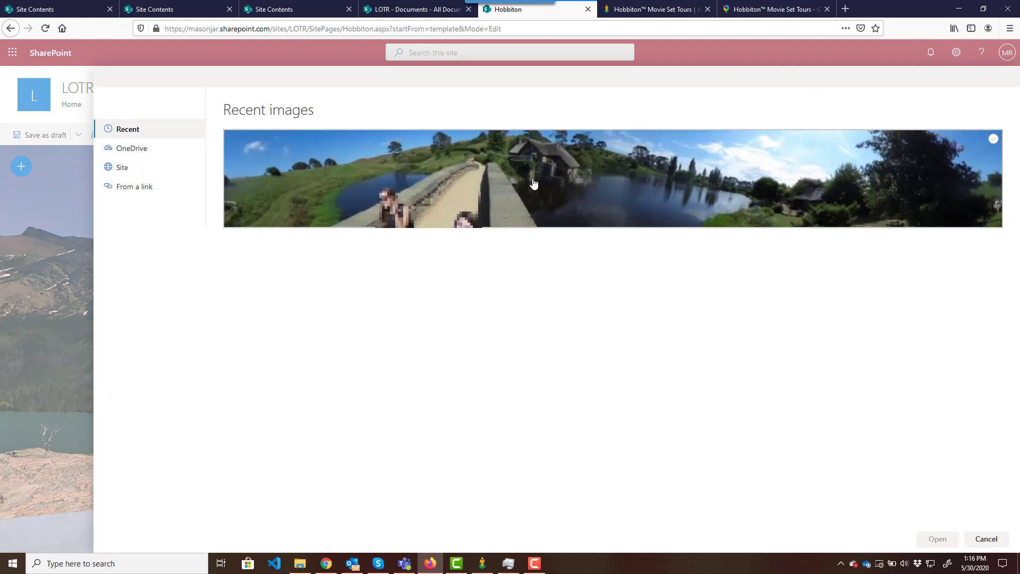
pyautogui.click(534, 183)
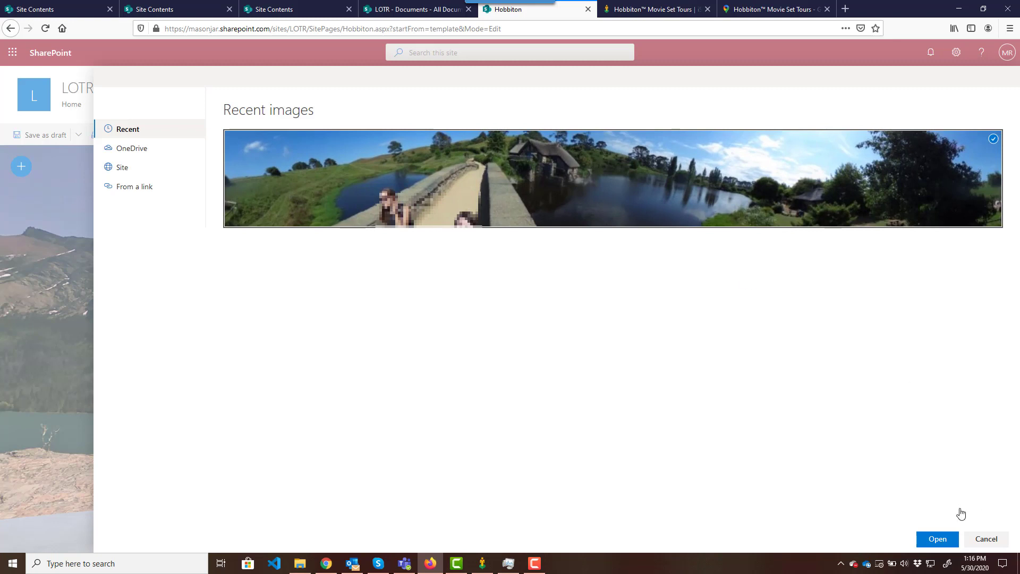
pyautogui.click(937, 539)
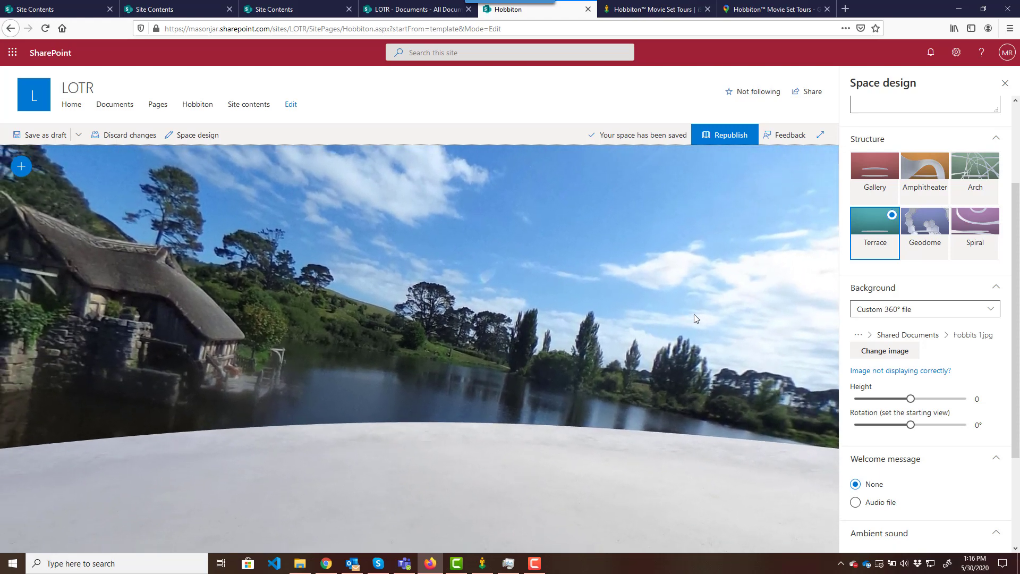
pyautogui.moveTo(911, 425); pyautogui.dragTo(967, 403)
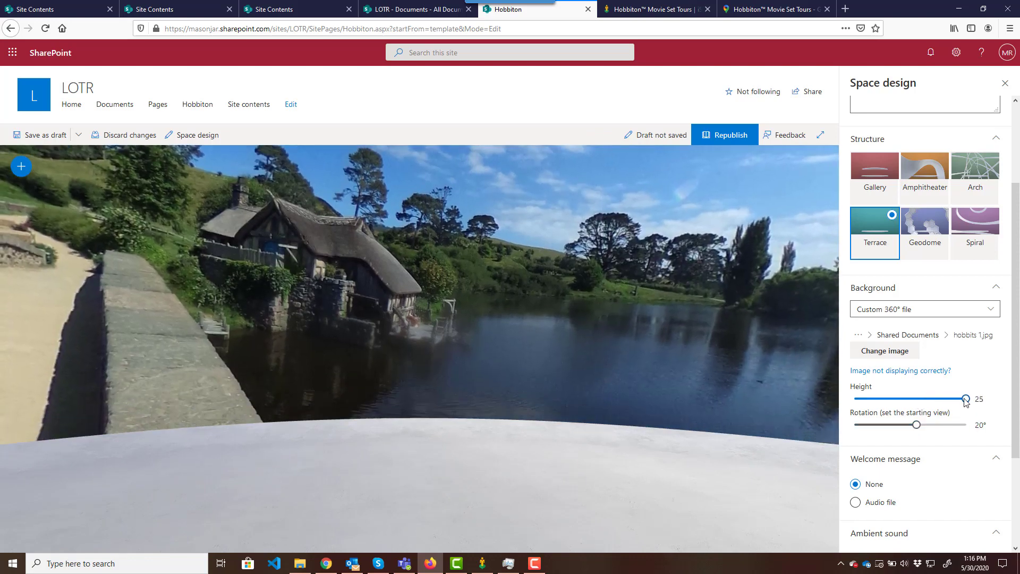
# Step: Set the space's ambient sound to the audio file 02 Concerning Hobbits.mp3
pyautogui.moveTo(1018, 413); pyautogui.dragTo(1018, 512)
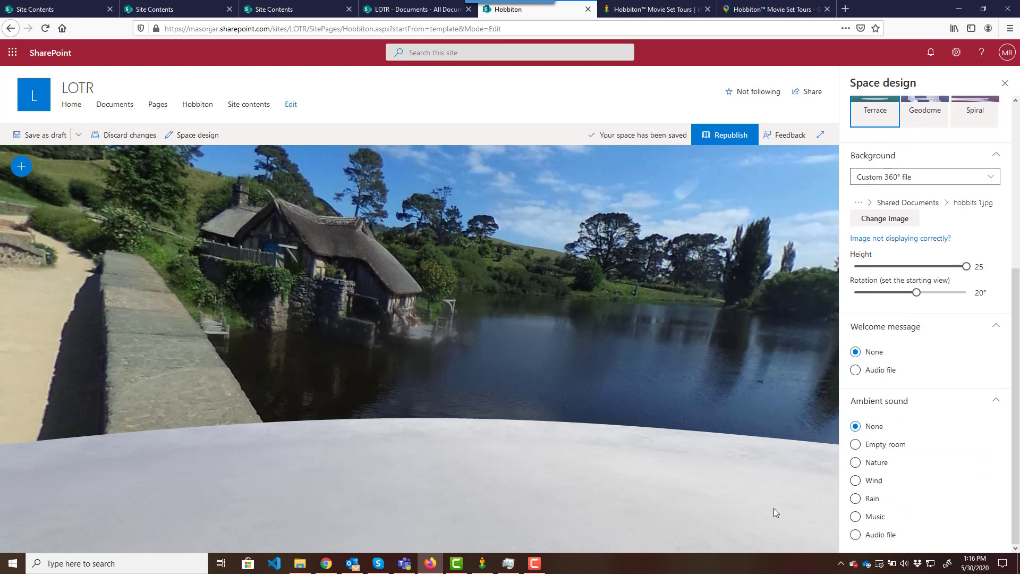
pyautogui.click(857, 536)
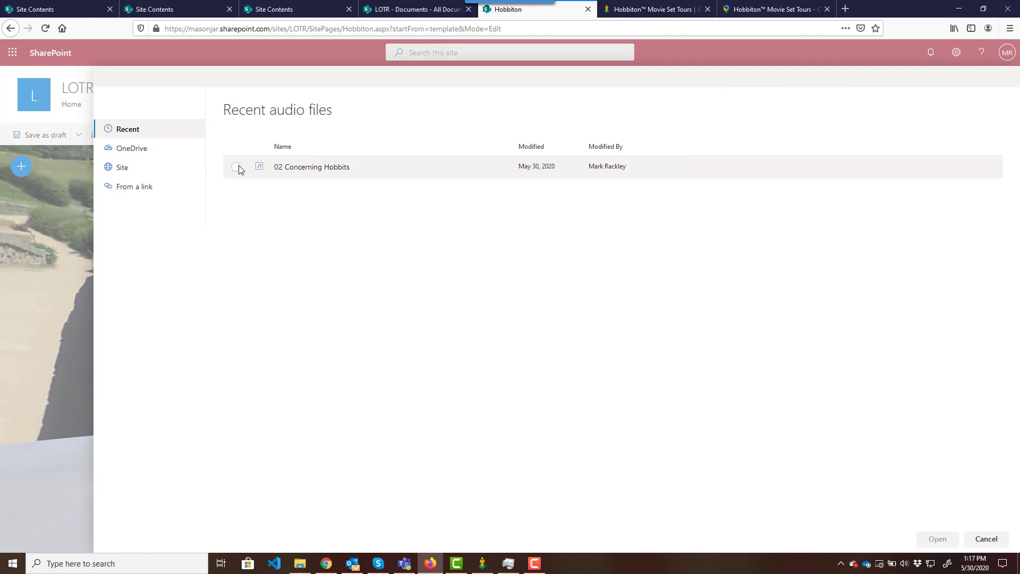
pyautogui.click(236, 168)
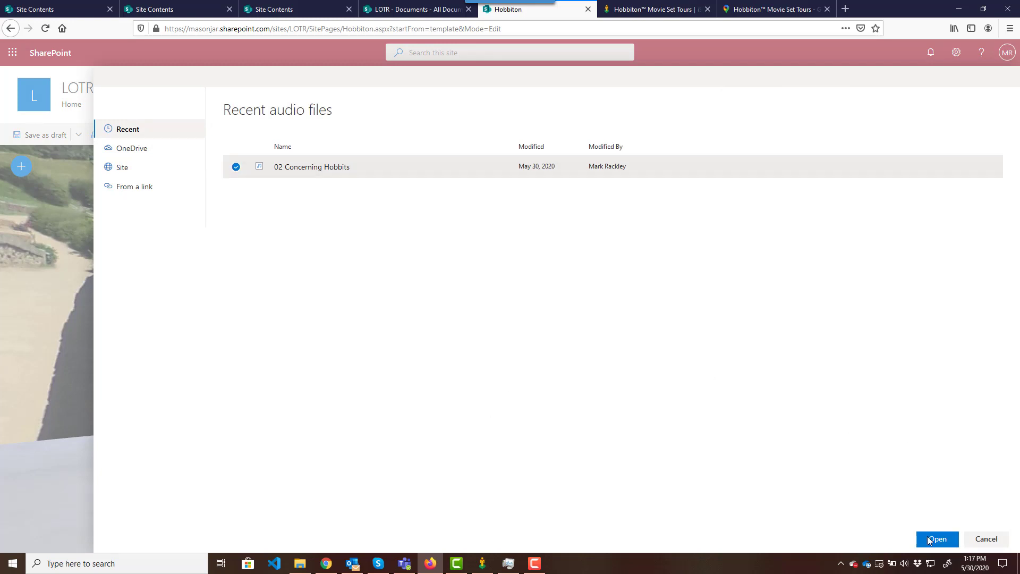
pyautogui.click(937, 540)
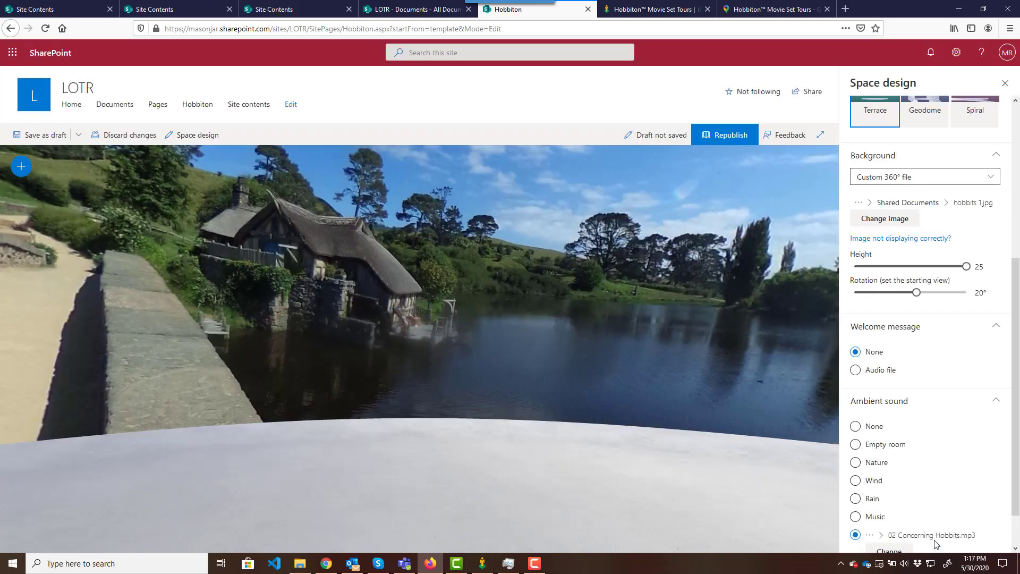
pyautogui.moveTo(1015, 457); pyautogui.dragTo(1017, 518)
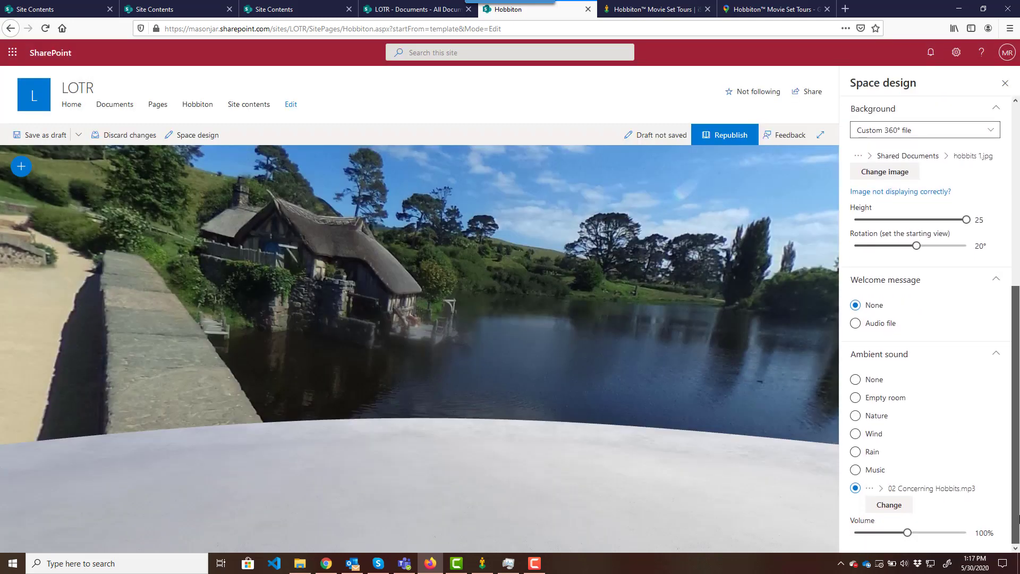
# Step: Republish the Hobbiton space and turn the panorama to look around it
pyautogui.click(726, 139)
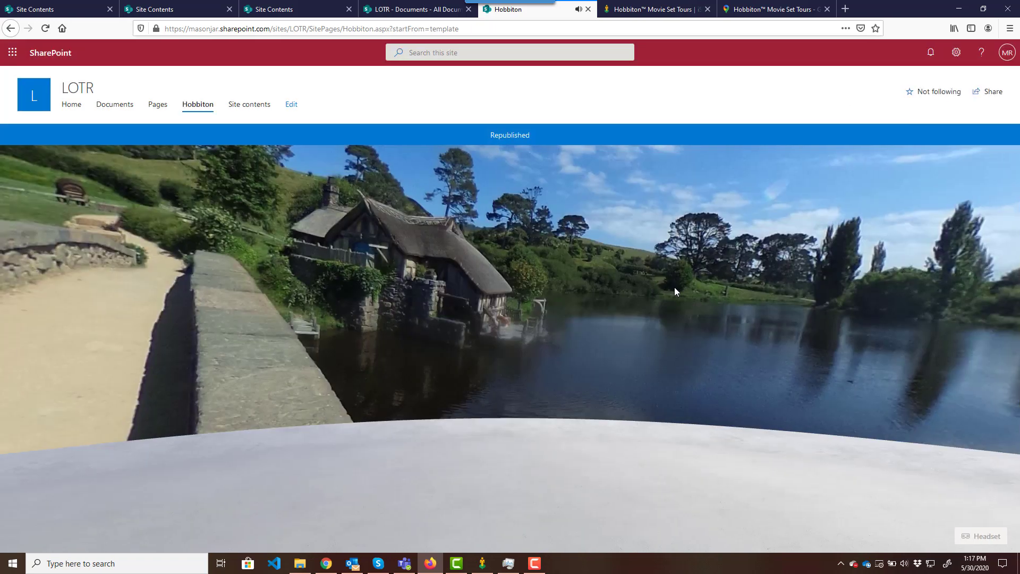
pyautogui.moveTo(611, 232); pyautogui.dragTo(620, 301)
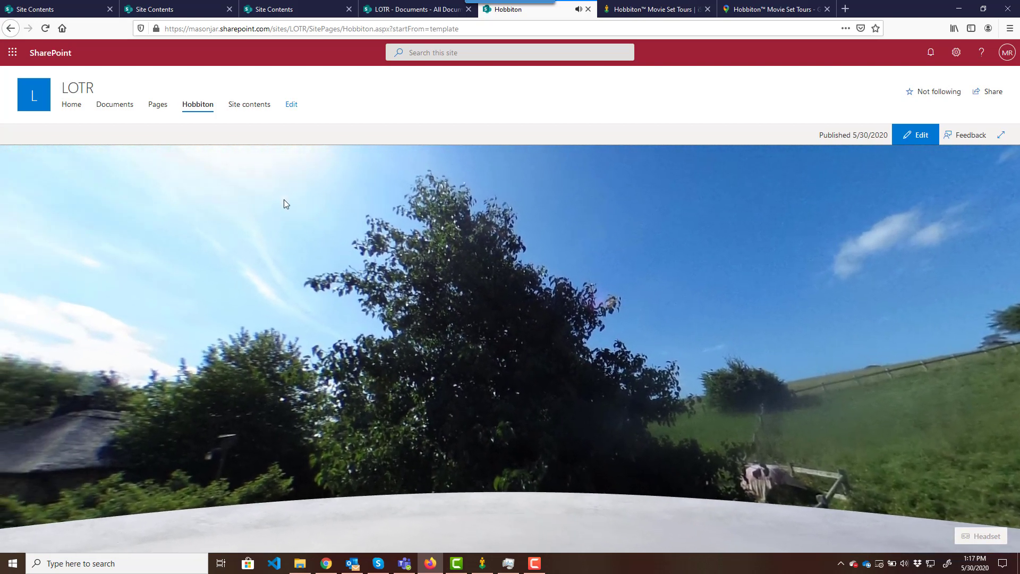
# Step: Edit the Hobbiton space again, set the ambient sound volume to 20%, and republish it
pyautogui.click(917, 135)
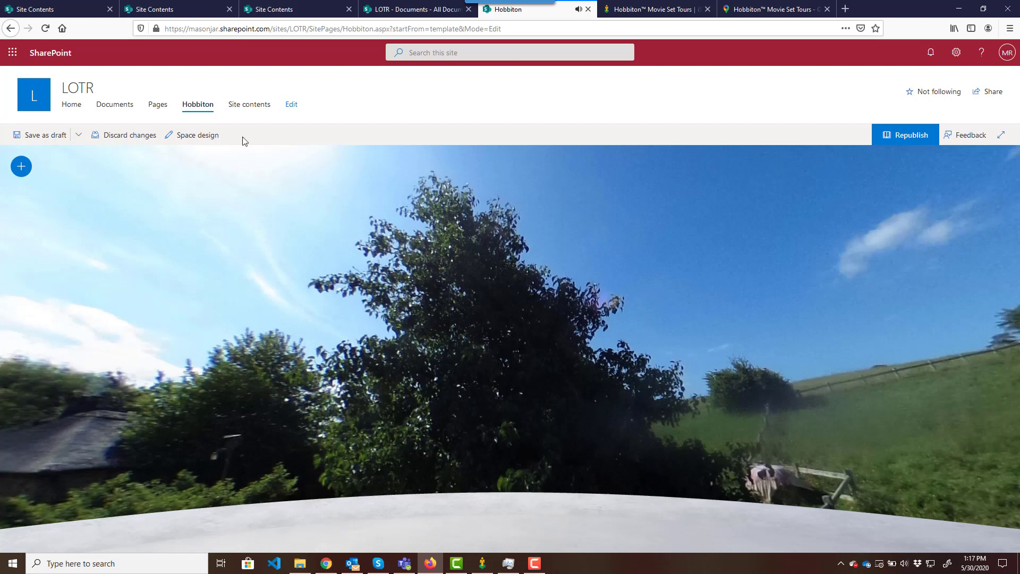
pyautogui.click(202, 135)
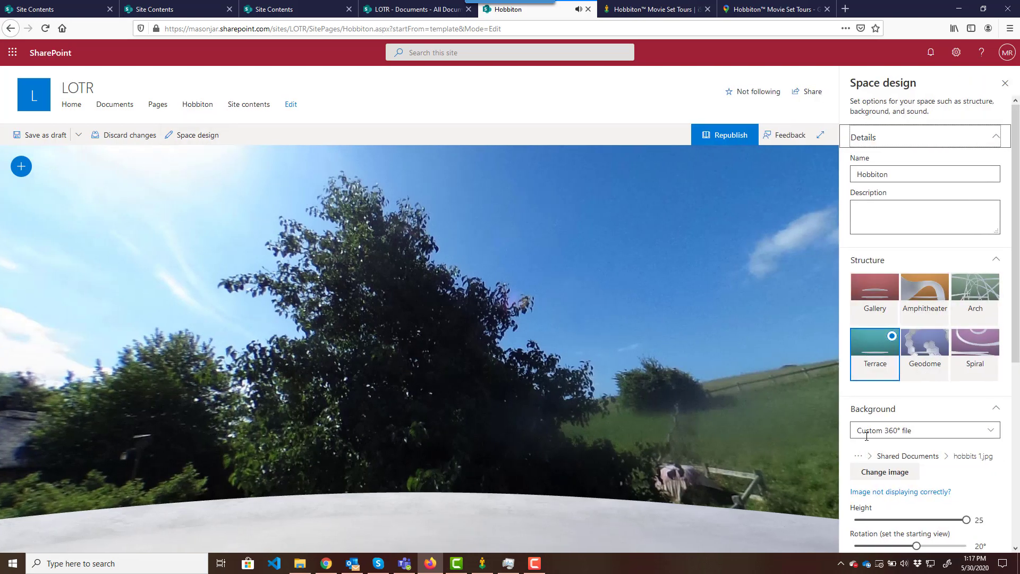
pyautogui.scroll(-4, 942, 446)
pyautogui.scroll(-2, 942, 446)
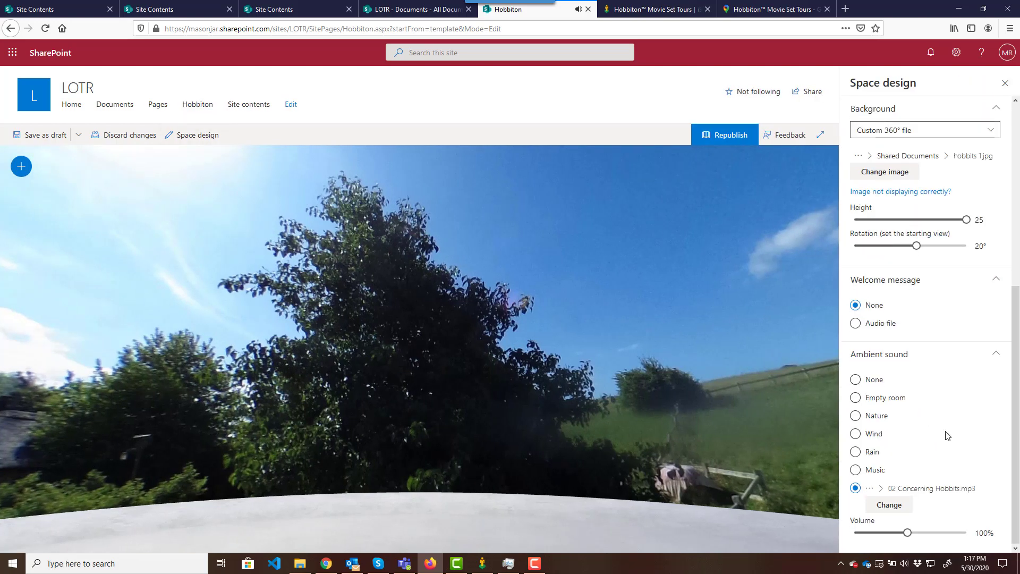
pyautogui.click(878, 534)
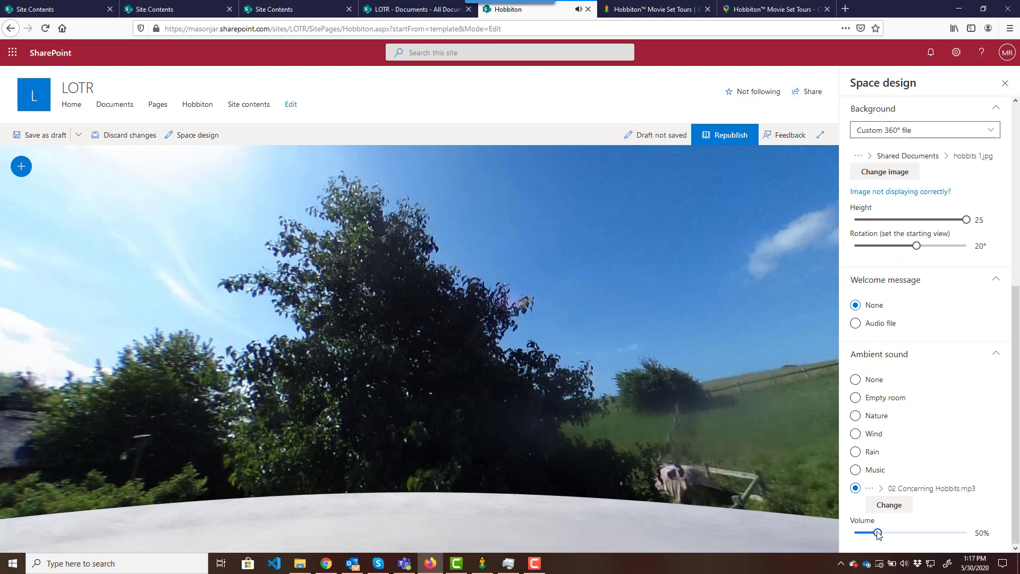
pyautogui.click(869, 533)
pyautogui.moveTo(868, 534); pyautogui.dragTo(862, 533)
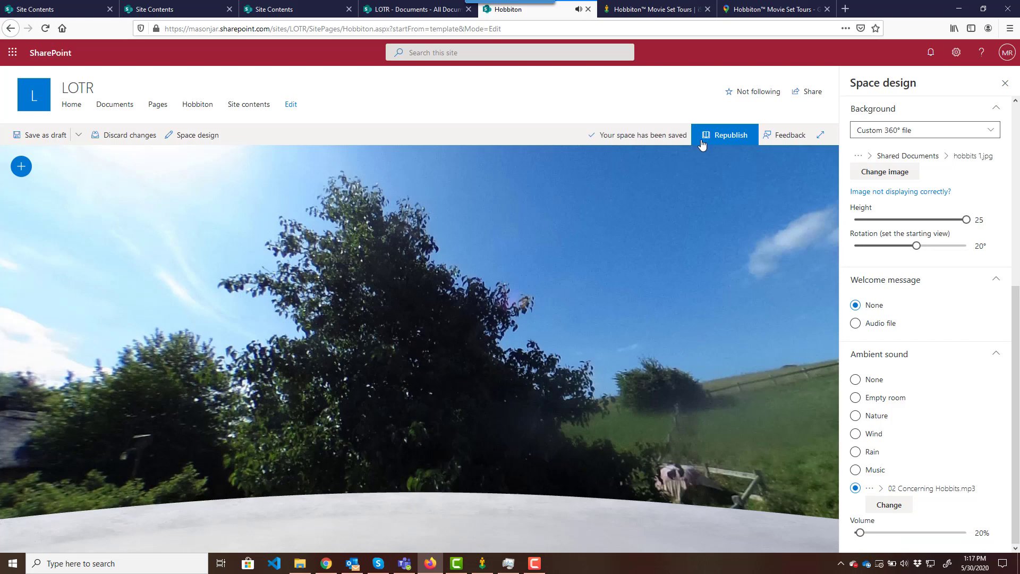
pyautogui.click(727, 138)
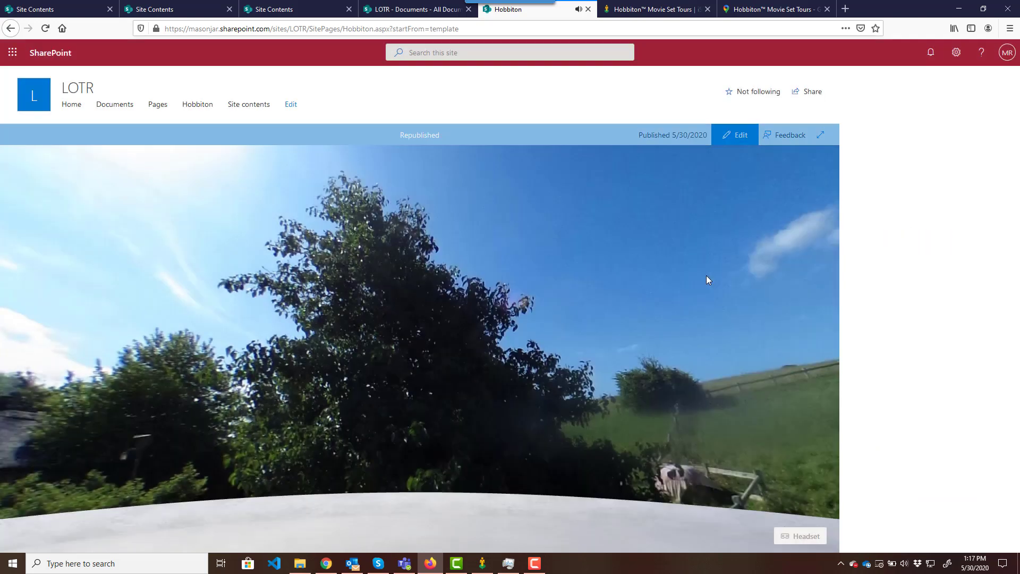